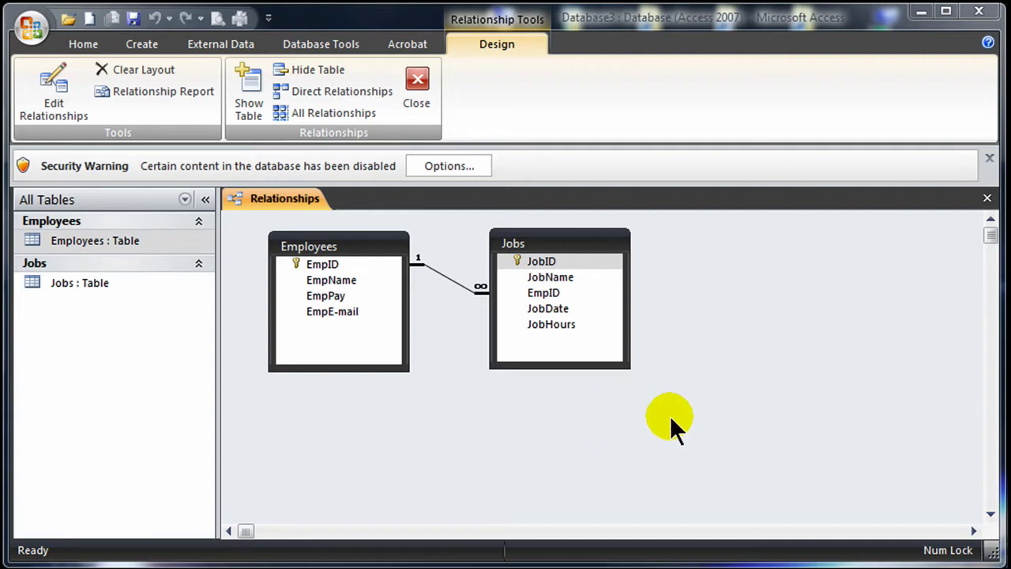
# Step: Inspect the EmpID and EmpE-mail fields behind the one-to-many Employees–Jobs link in the Relationships diagram
pyautogui.click(297, 264)
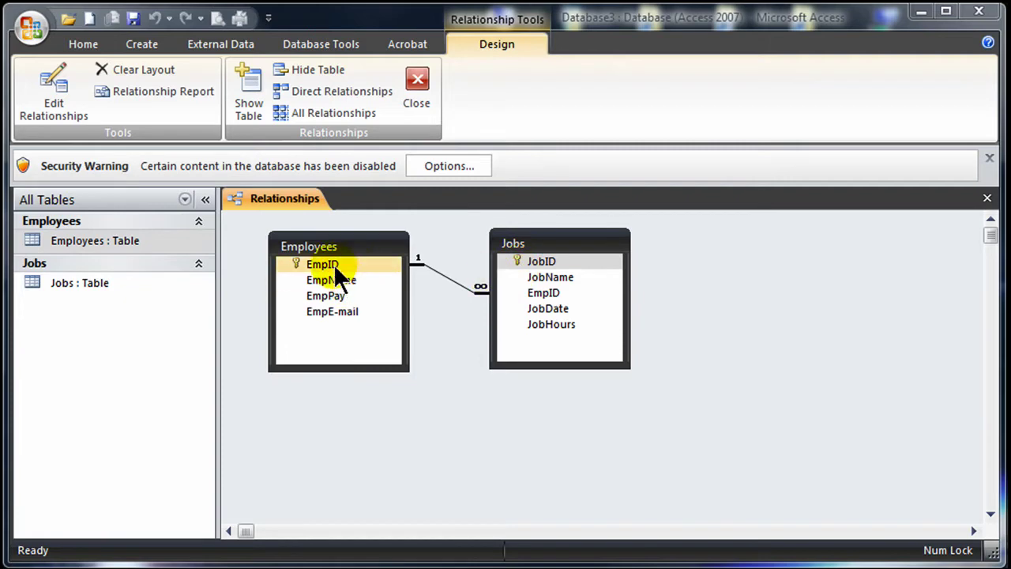
pyautogui.click(373, 309)
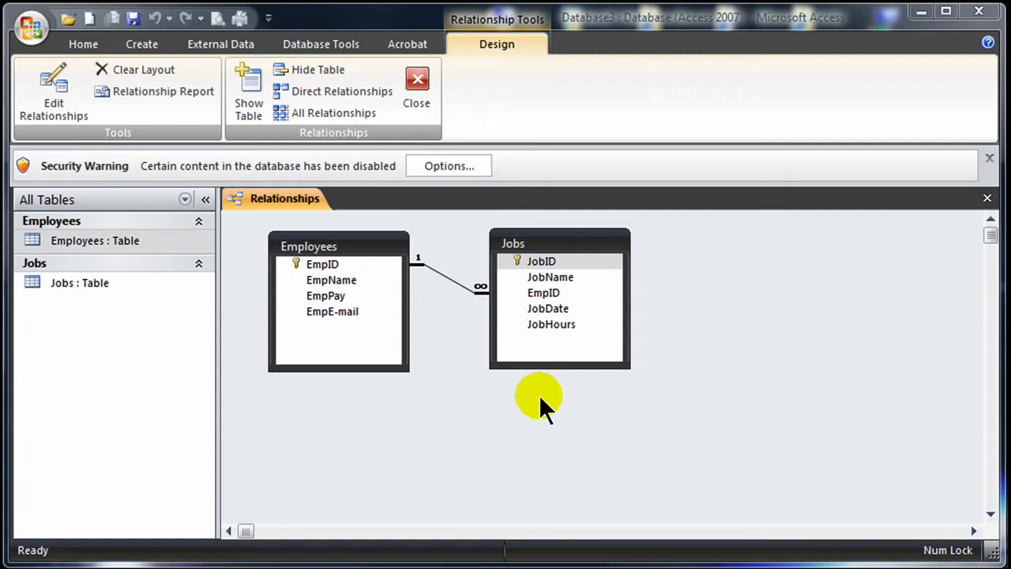
pyautogui.click(416, 83)
# Step: Close the Relationships diagram and open the Jobs table in Datasheet View
pyautogui.click(416, 83)
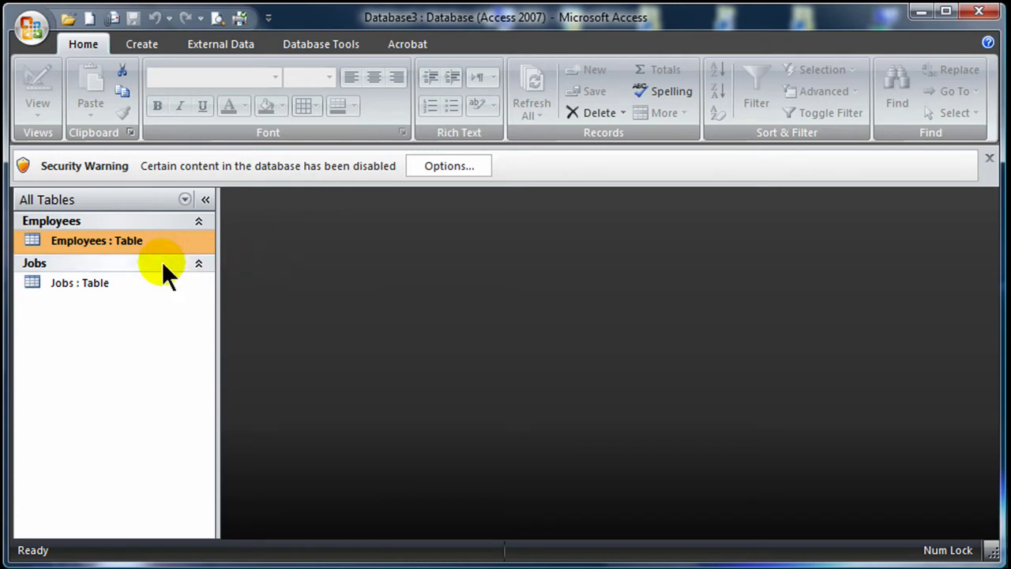
pyautogui.click(79, 284)
pyautogui.doubleClick(77, 284)
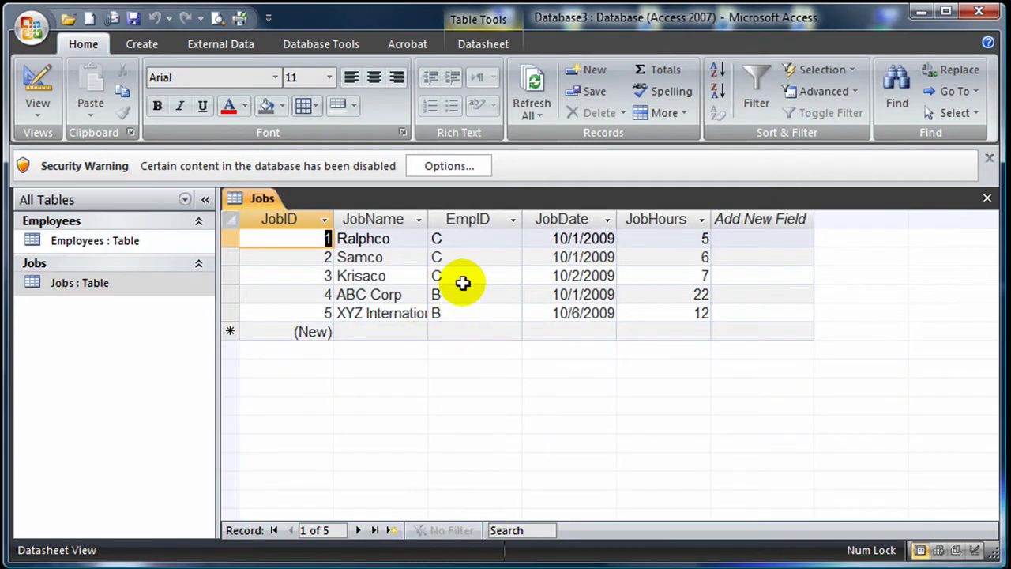
# Step: Add job record 6: ZZZ Co, EmpID A, dated 11/9/2009, 5 hours
pyautogui.click(725, 311)
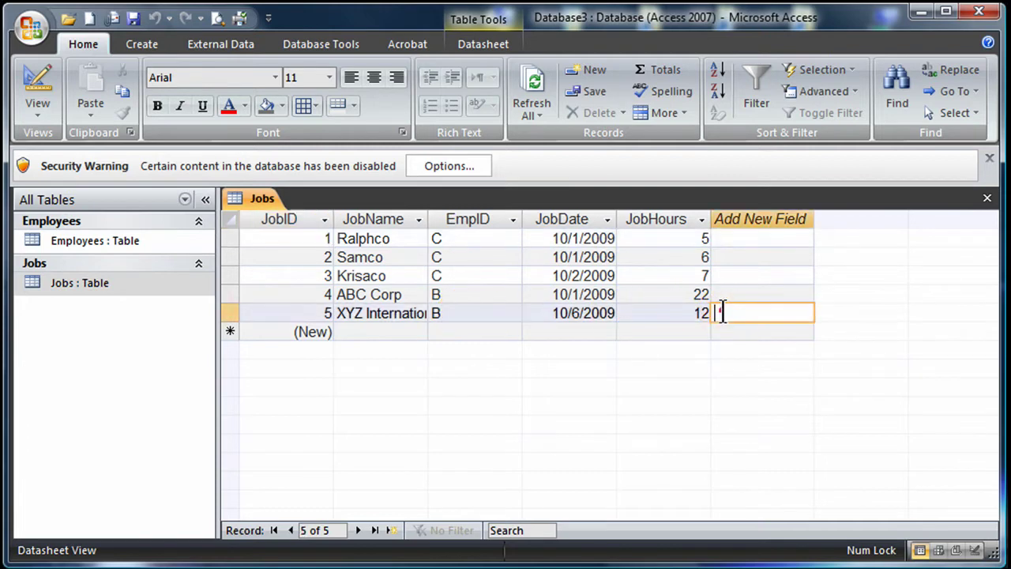
pyautogui.press('Tab')
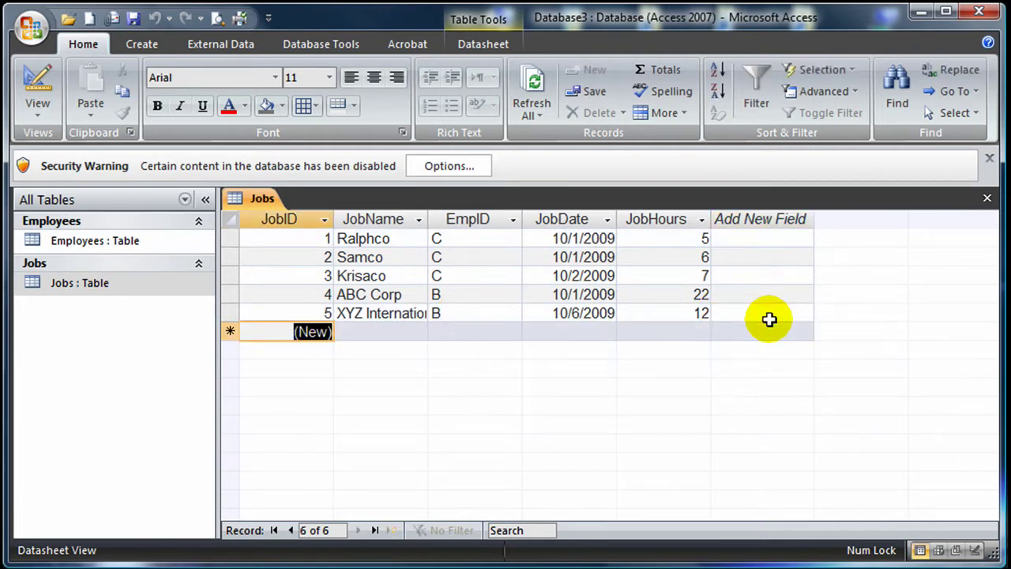
pyautogui.press('Tab')
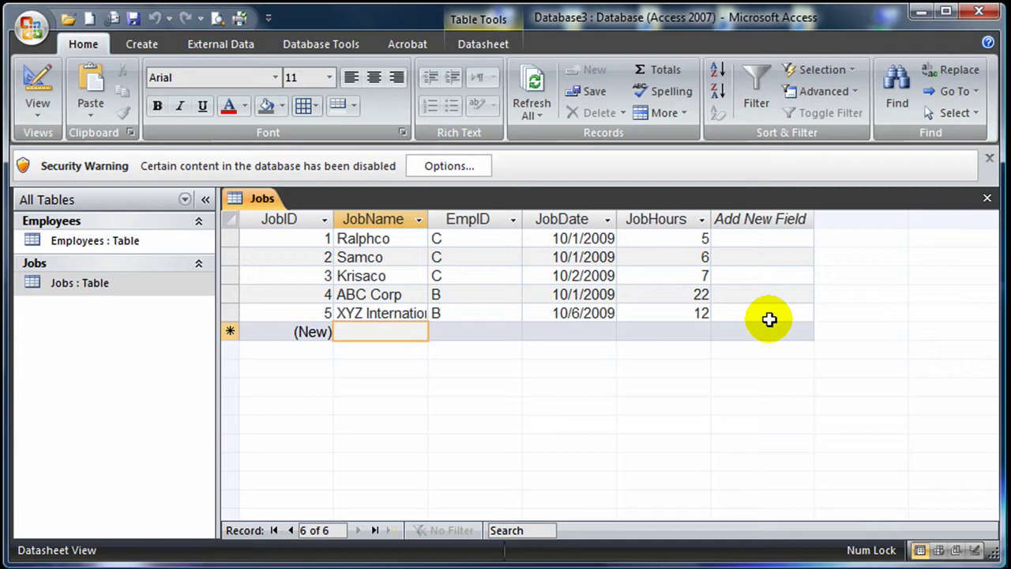
pyautogui.write('ZZZ Co')
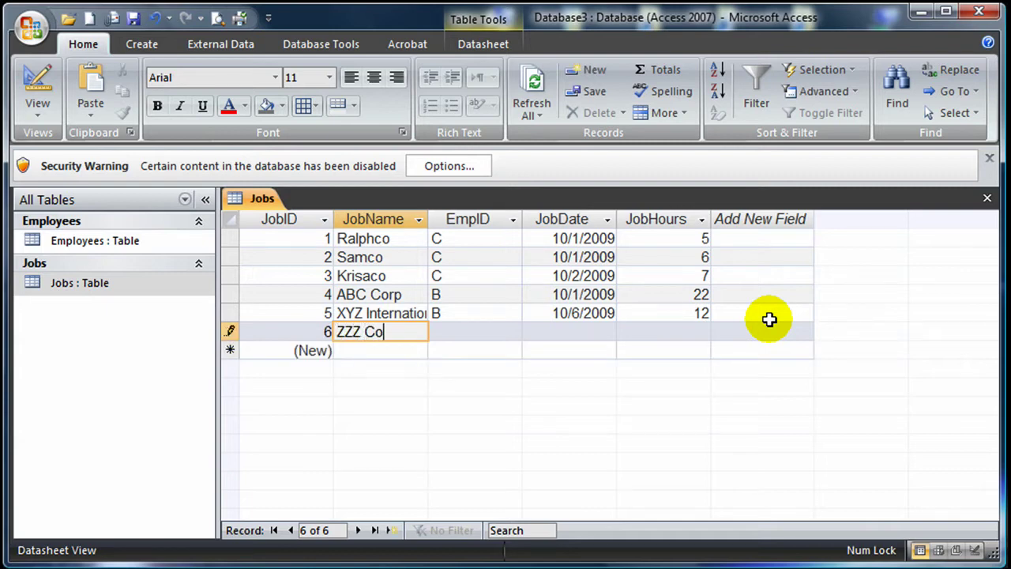
pyautogui.press('Tab')
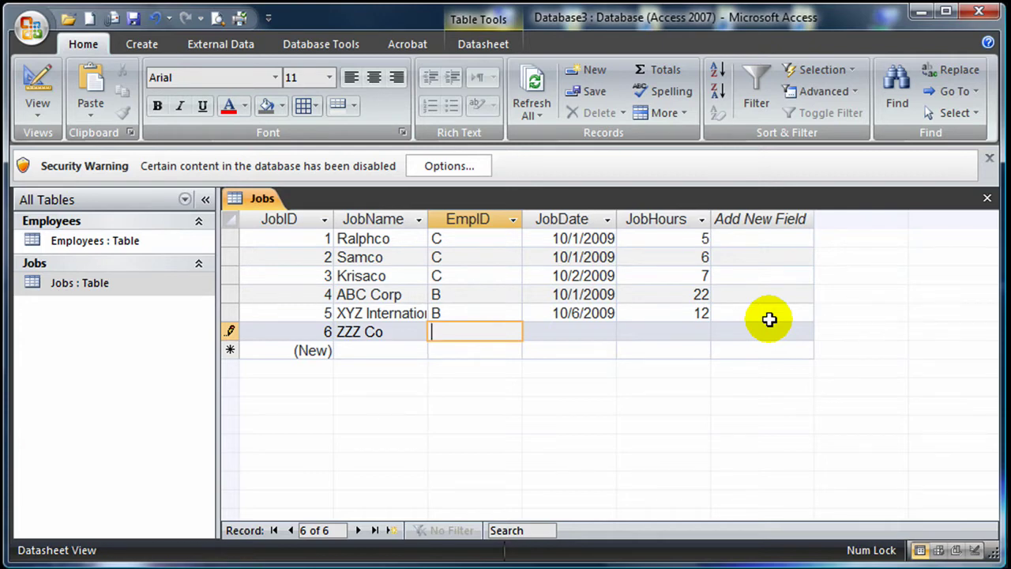
pyautogui.write('A')
pyautogui.press('Tab')
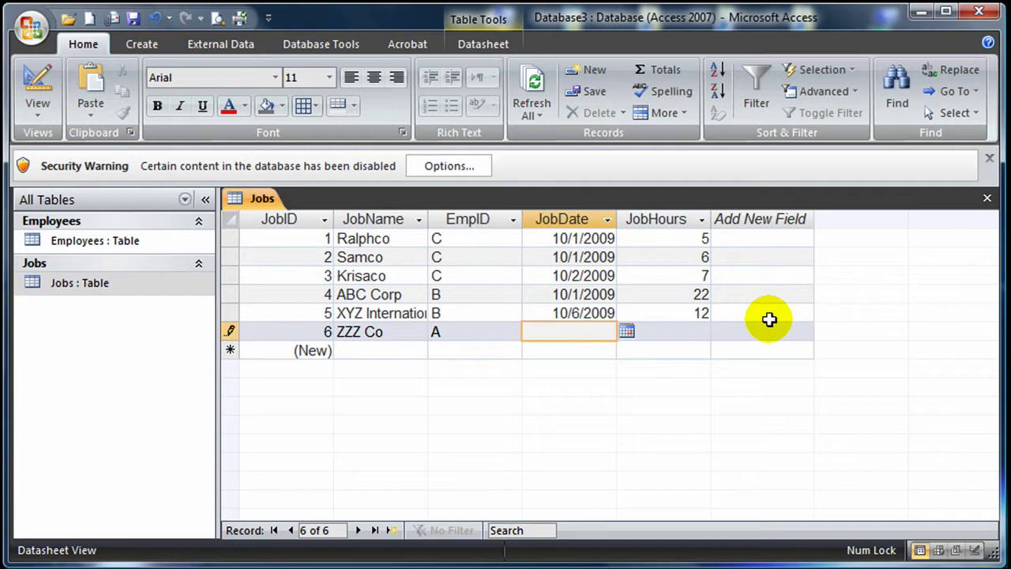
pyautogui.write('11/9/2')
pyautogui.write('009')
pyautogui.press('Tab')
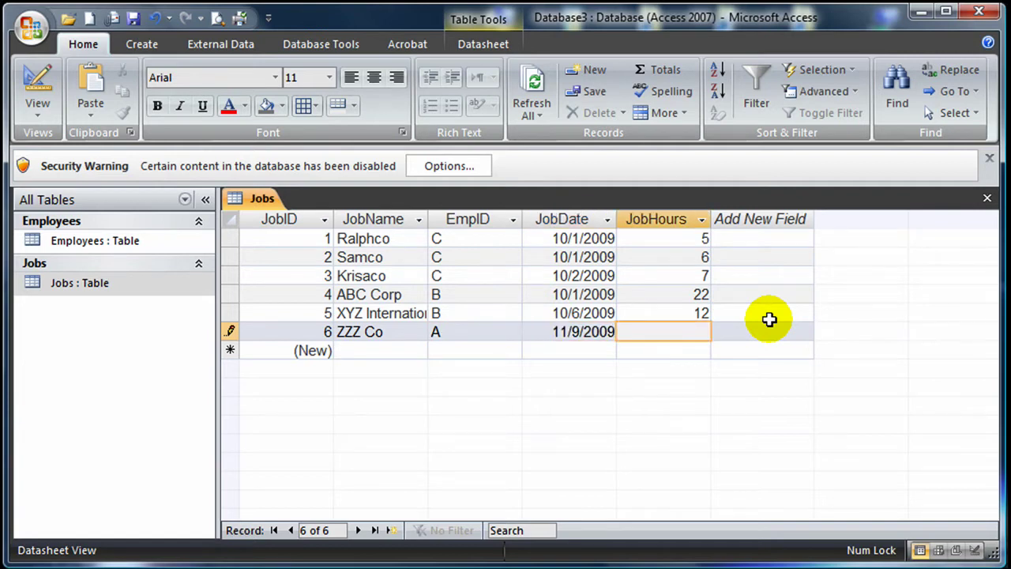
pyautogui.write('5')
pyautogui.press('Tab')
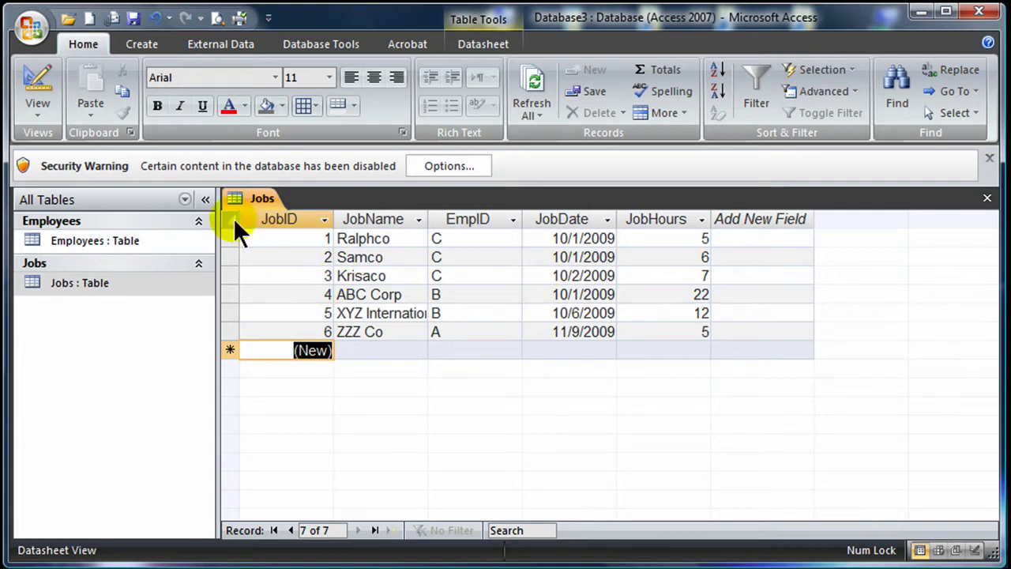
# Step: In Jobs Design View, try changing EmpID's data type to Lookup Wizard, then dismiss the relationship warning
pyautogui.click(43, 77)
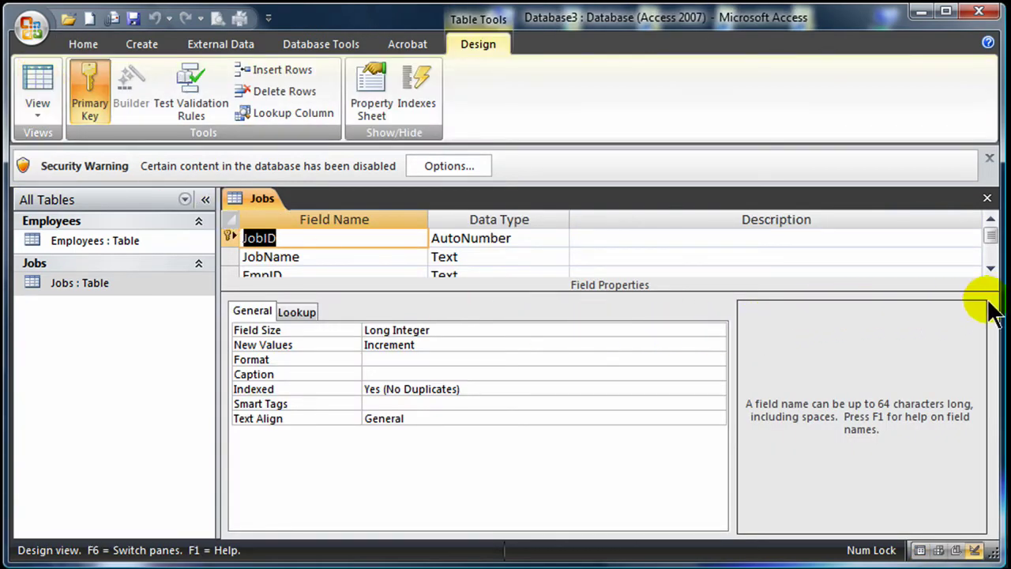
pyautogui.click(989, 269)
pyautogui.click(989, 269)
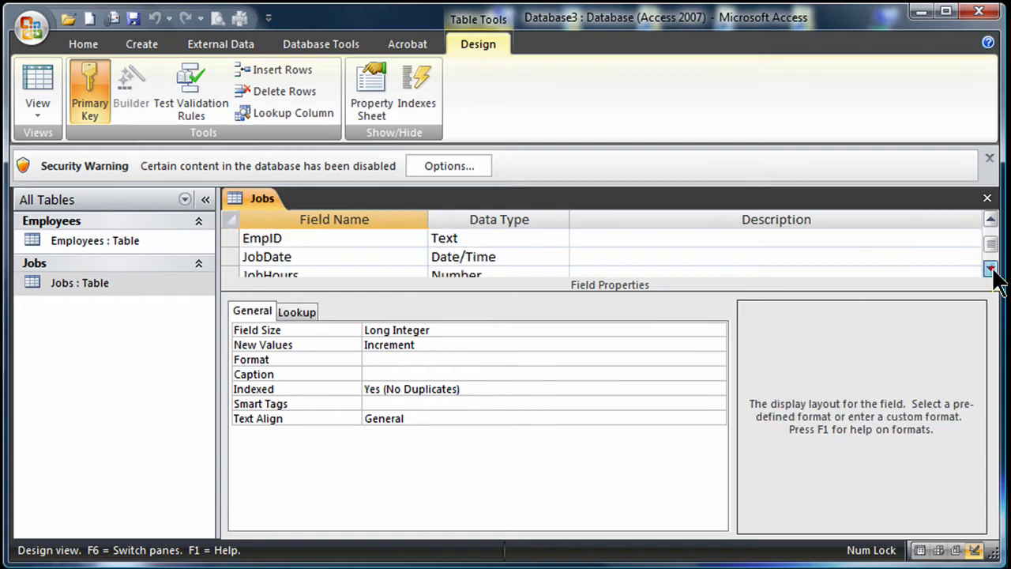
pyautogui.click(490, 238)
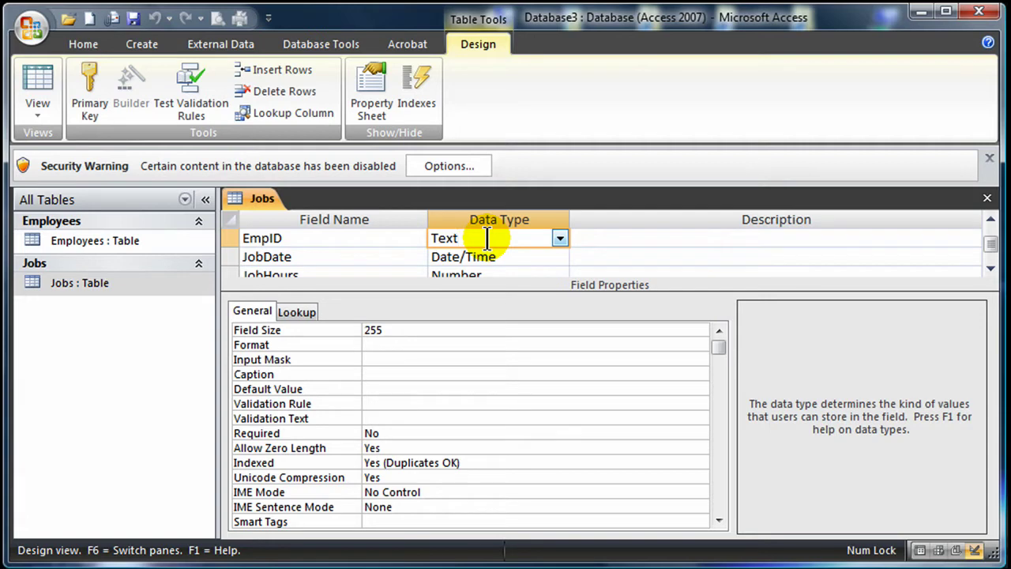
pyautogui.click(560, 238)
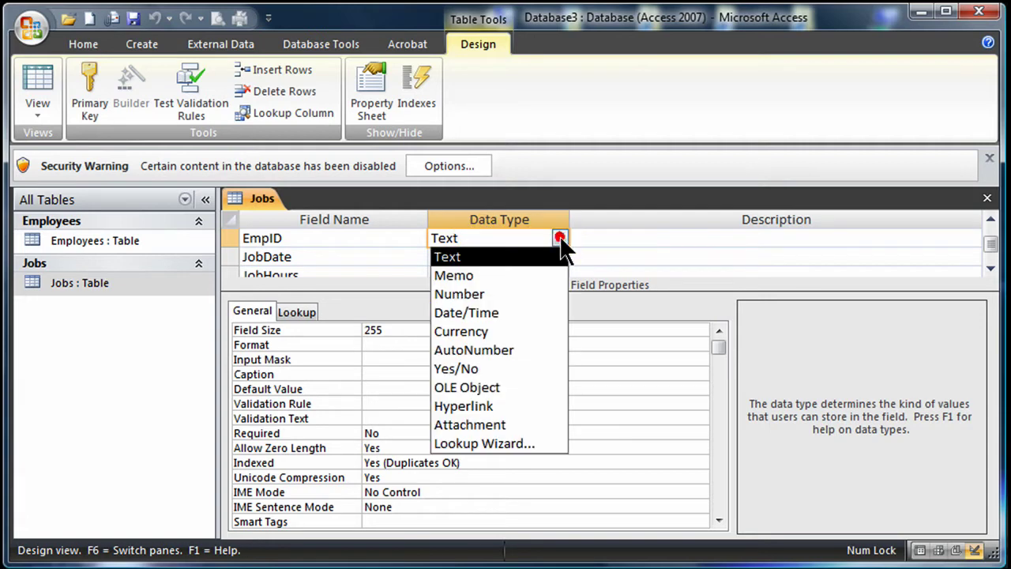
pyautogui.click(497, 443)
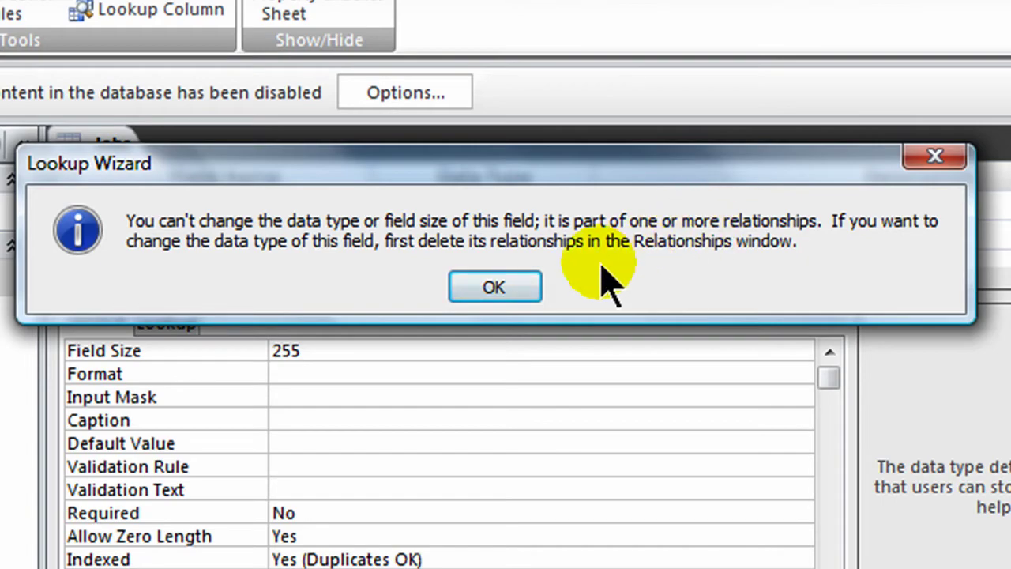
pyautogui.click(500, 291)
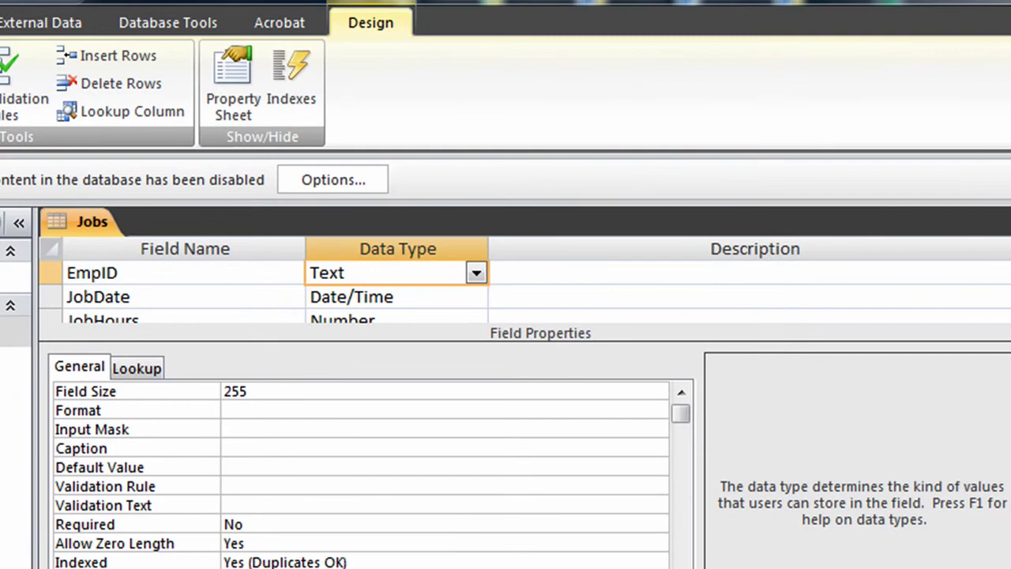
# Step: Close the Jobs design and delete the Employees–Jobs EmpID relationship in the Relationships window
pyautogui.hotkey('ctrl', 'w')
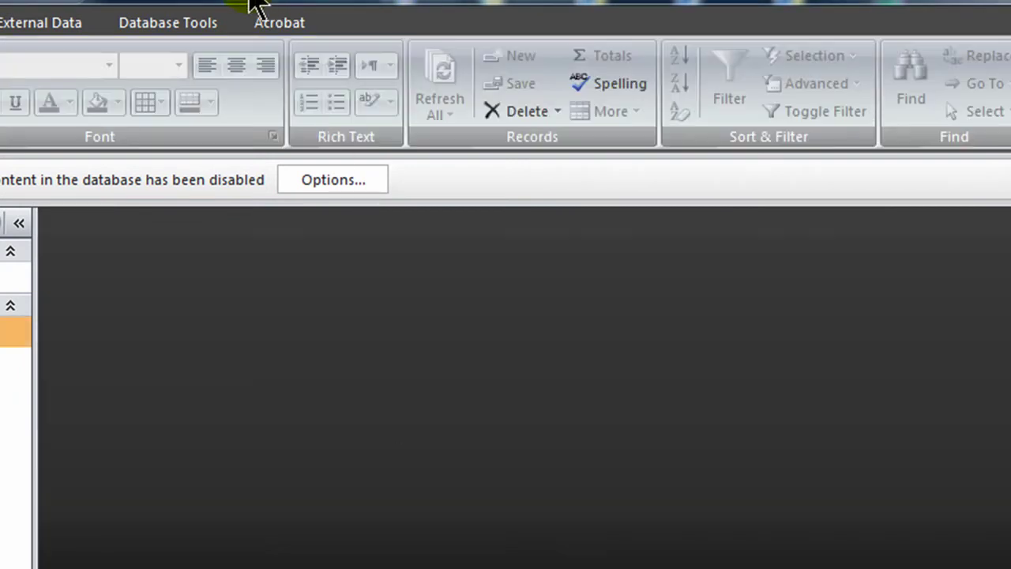
pyautogui.click(171, 19)
pyautogui.click(154, 87)
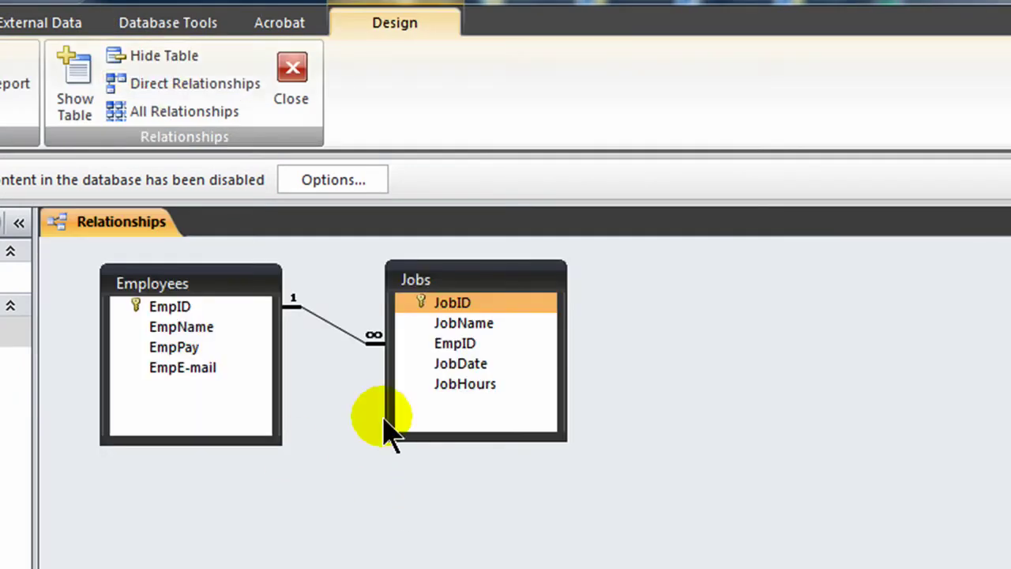
pyautogui.rightClick(327, 321)
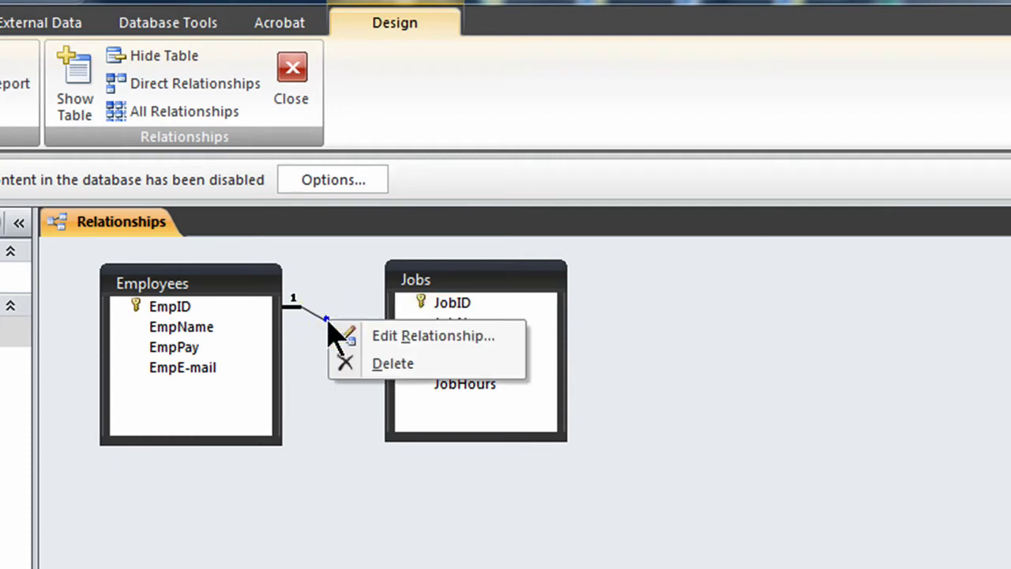
pyautogui.click(377, 363)
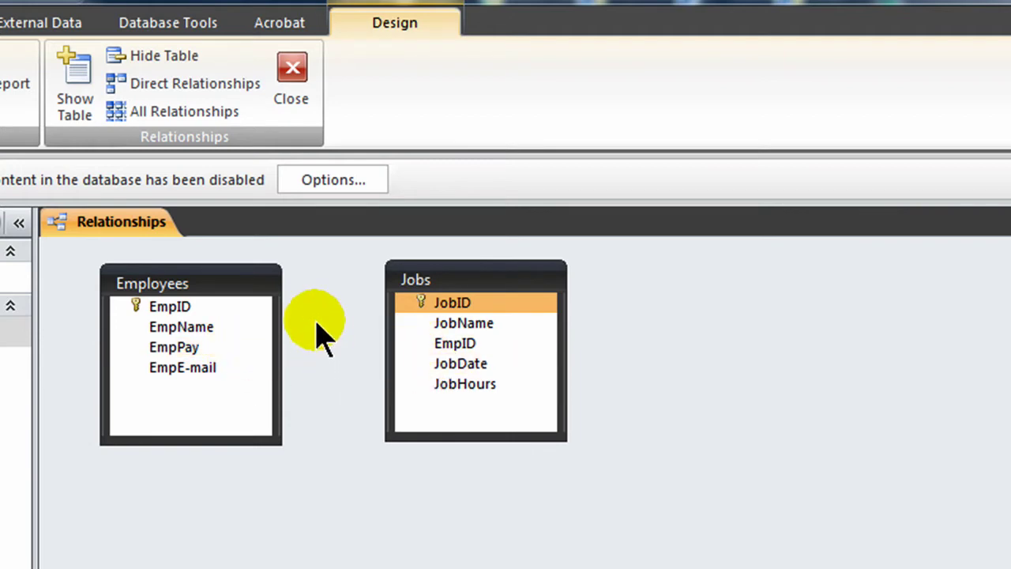
pyautogui.click(290, 87)
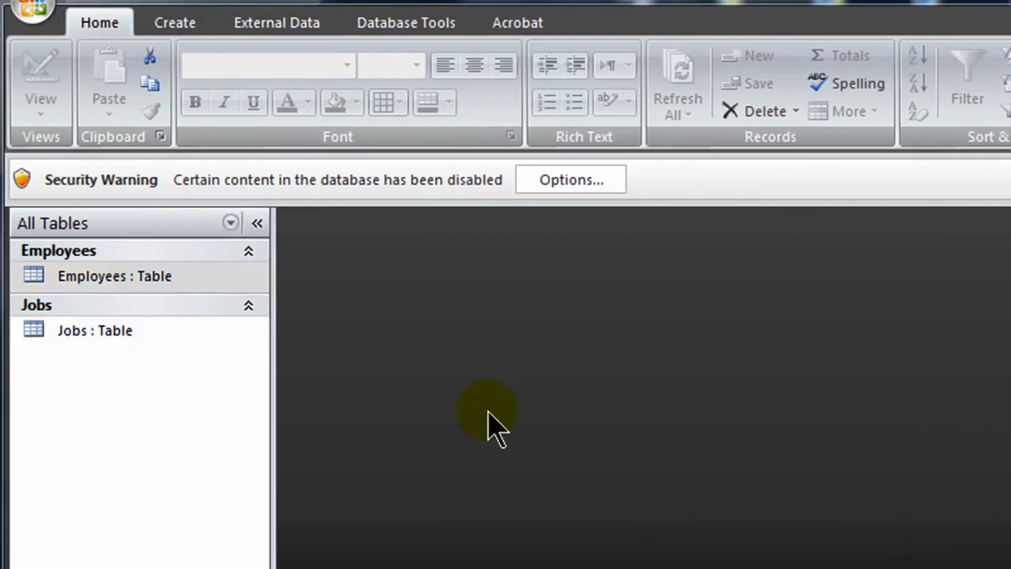
# Step: Reopen Jobs in Design View and start the Lookup Wizard on EmpID, looking up values from a table or query
pyautogui.rightClick(102, 331)
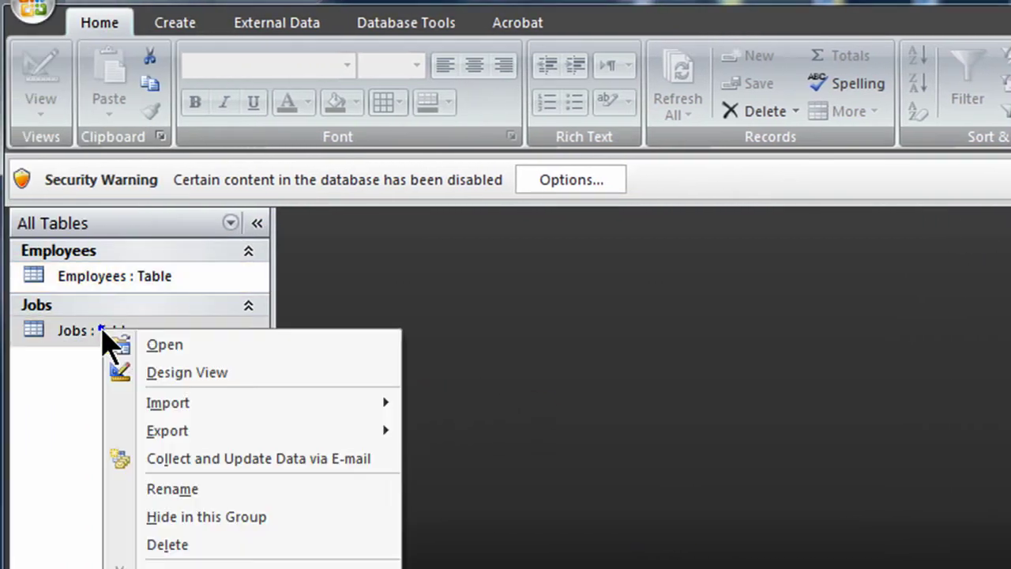
pyautogui.click(190, 375)
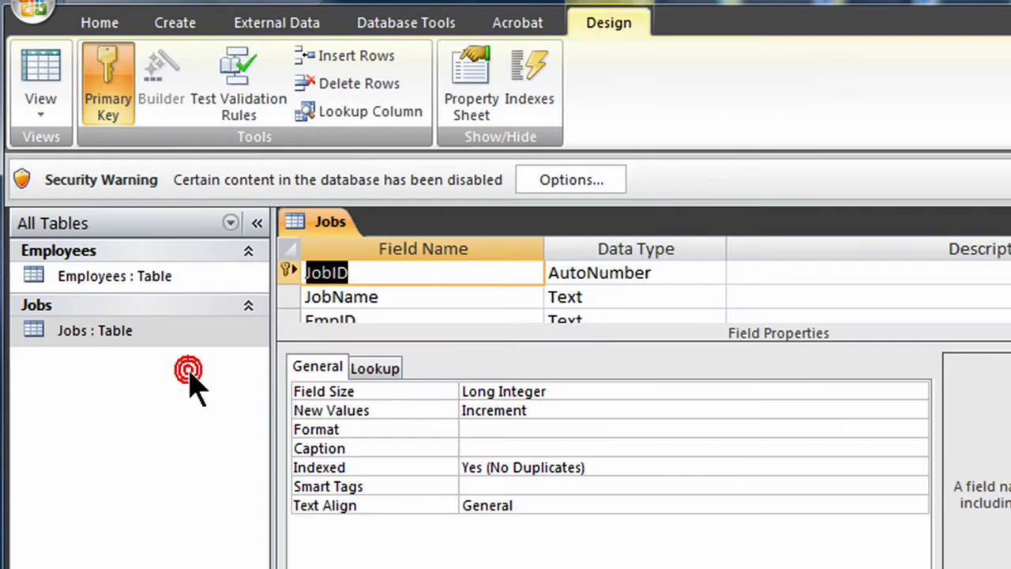
pyautogui.scroll(-1, 506, 296)
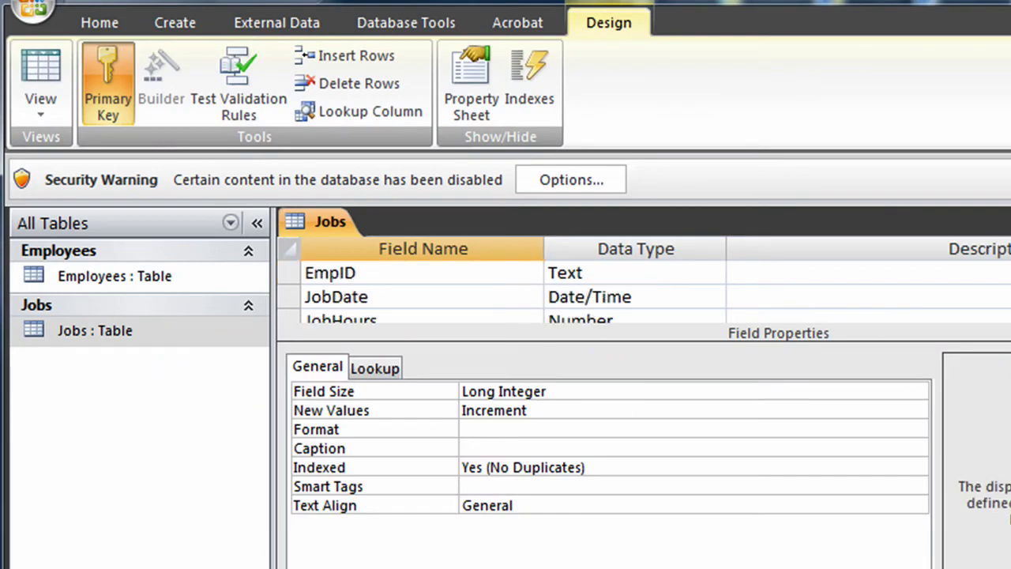
pyautogui.click(611, 272)
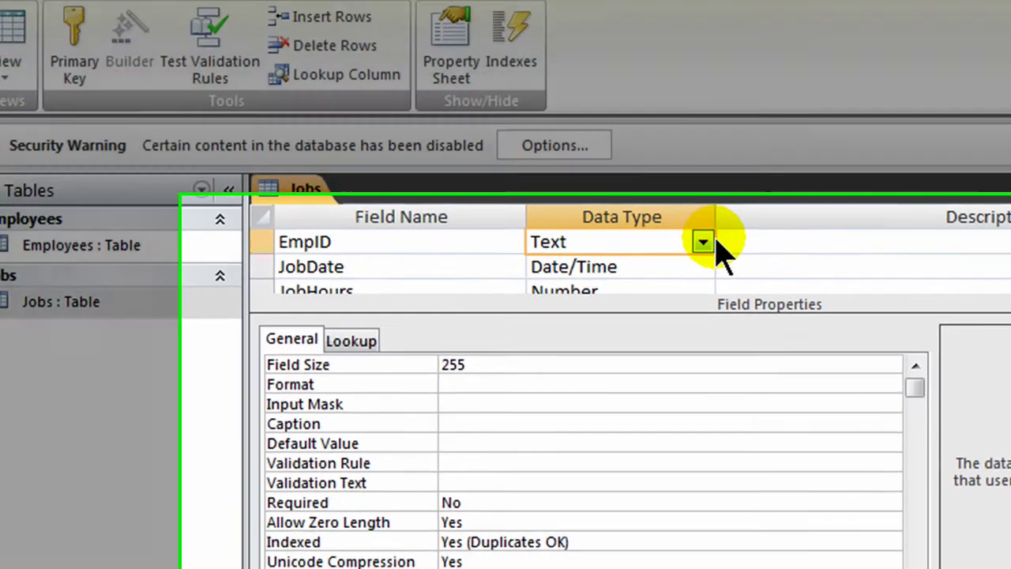
pyautogui.click(713, 272)
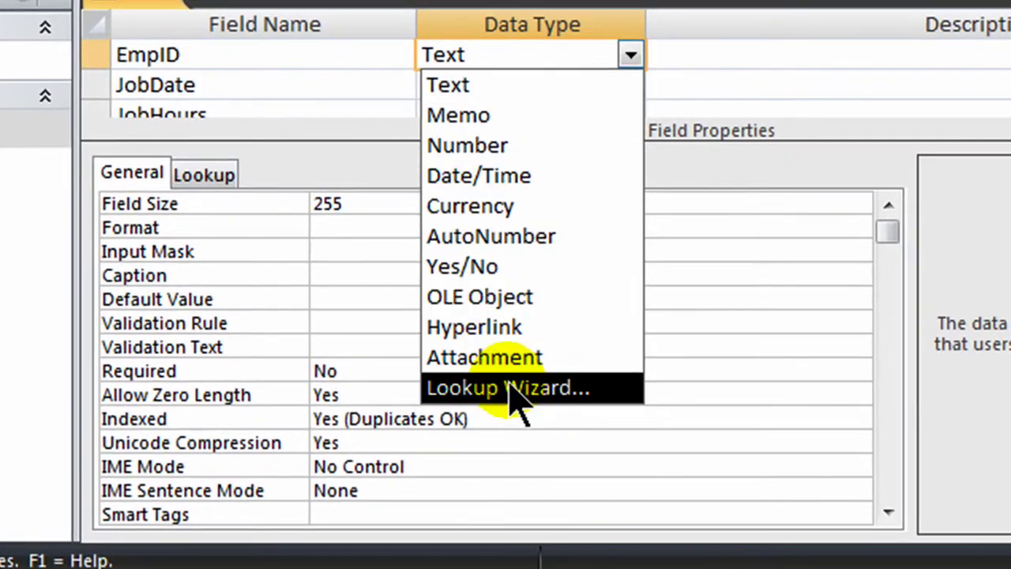
pyautogui.click(520, 403)
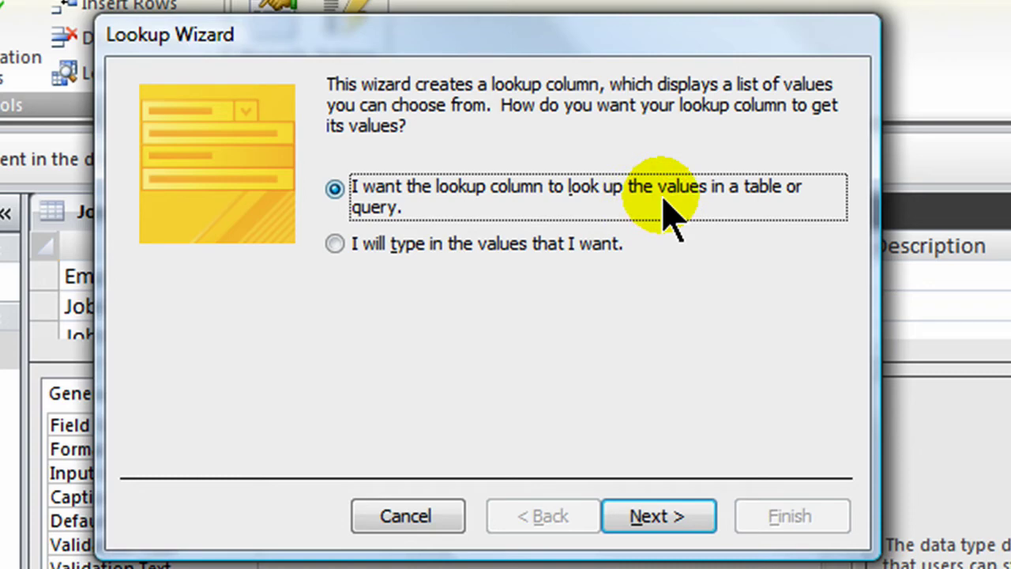
# Step: Choose Employees as the lookup source table and add its EmpID and EmpName fields
pyautogui.click(652, 524)
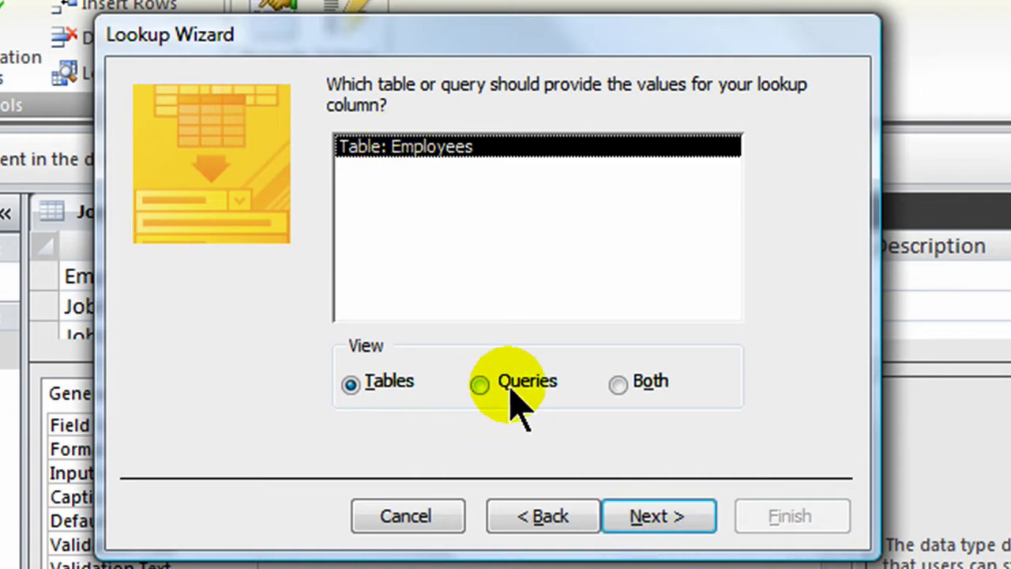
pyautogui.click(655, 520)
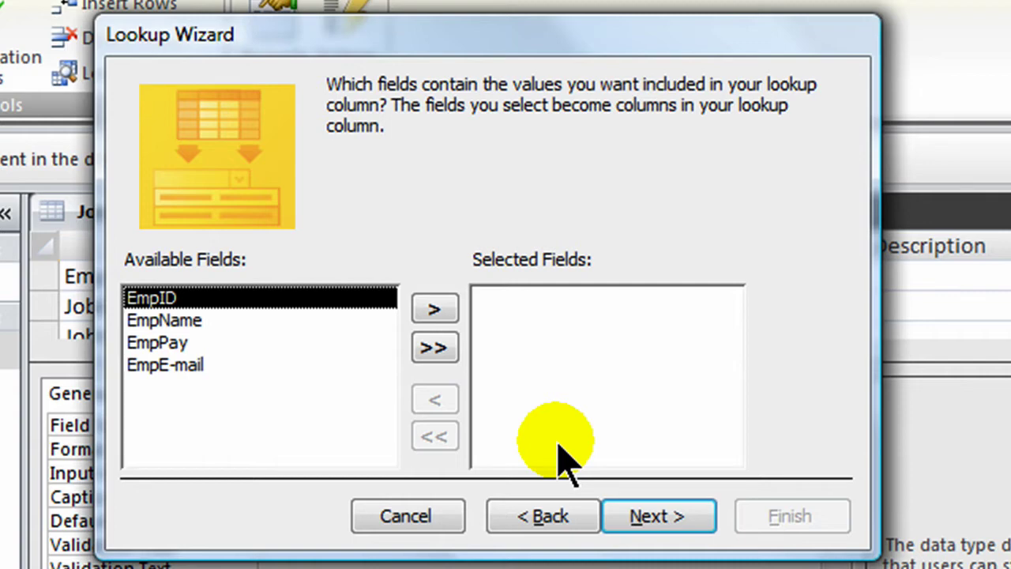
pyautogui.doubleClick(202, 300)
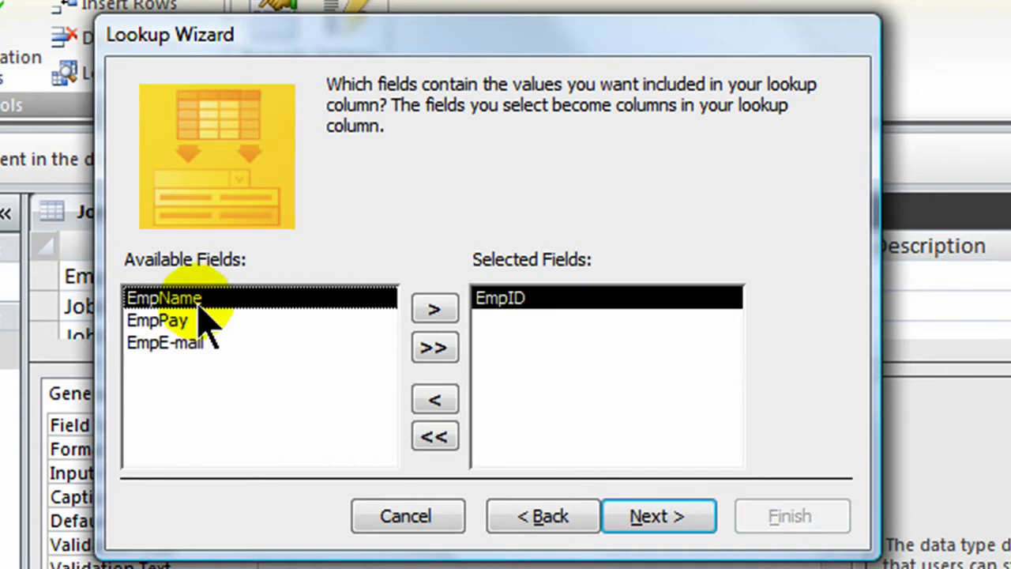
pyautogui.doubleClick(197, 300)
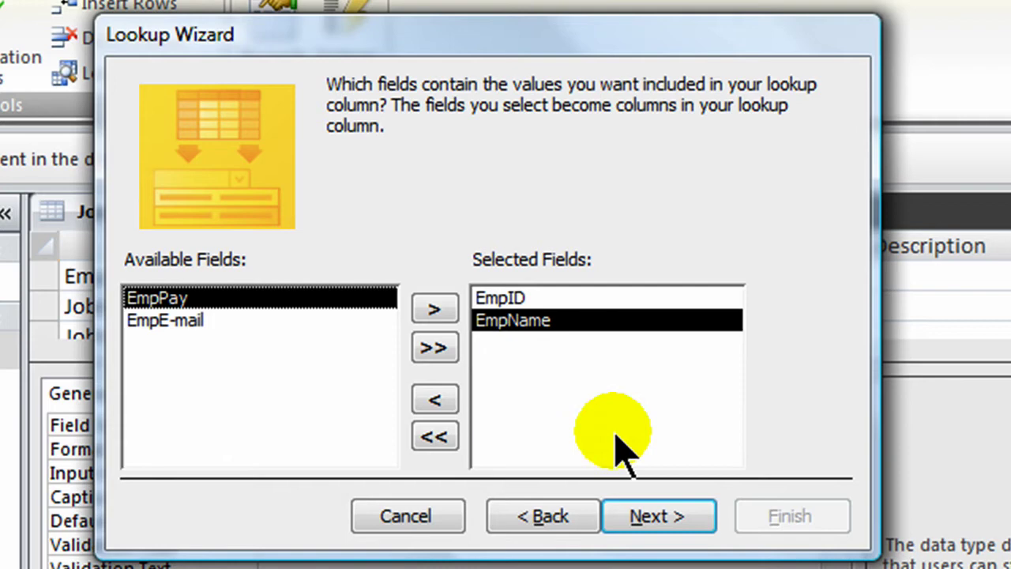
# Step: Sort the lookup list by EmpName
pyautogui.click(651, 527)
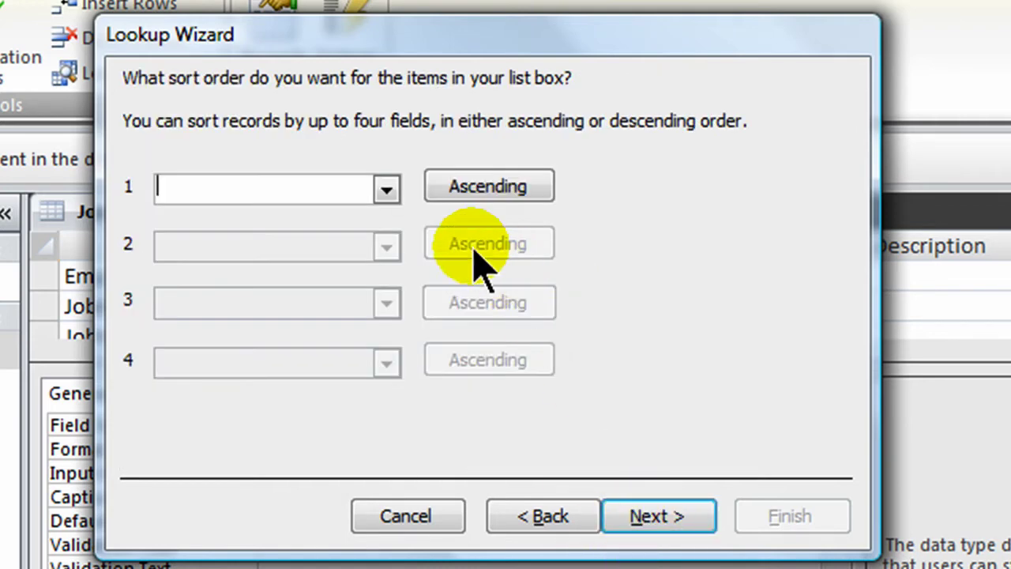
pyautogui.click(387, 190)
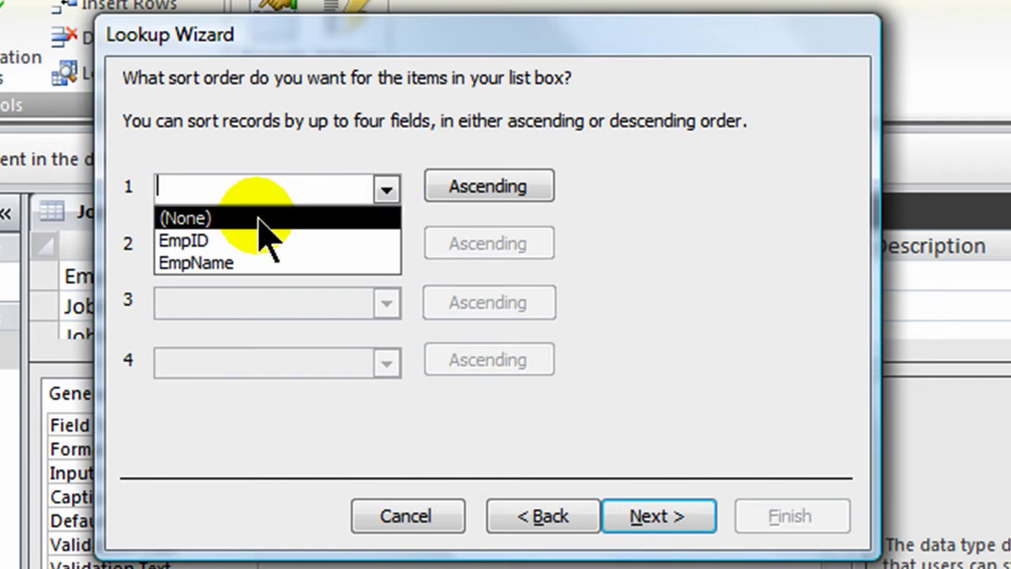
pyautogui.click(249, 263)
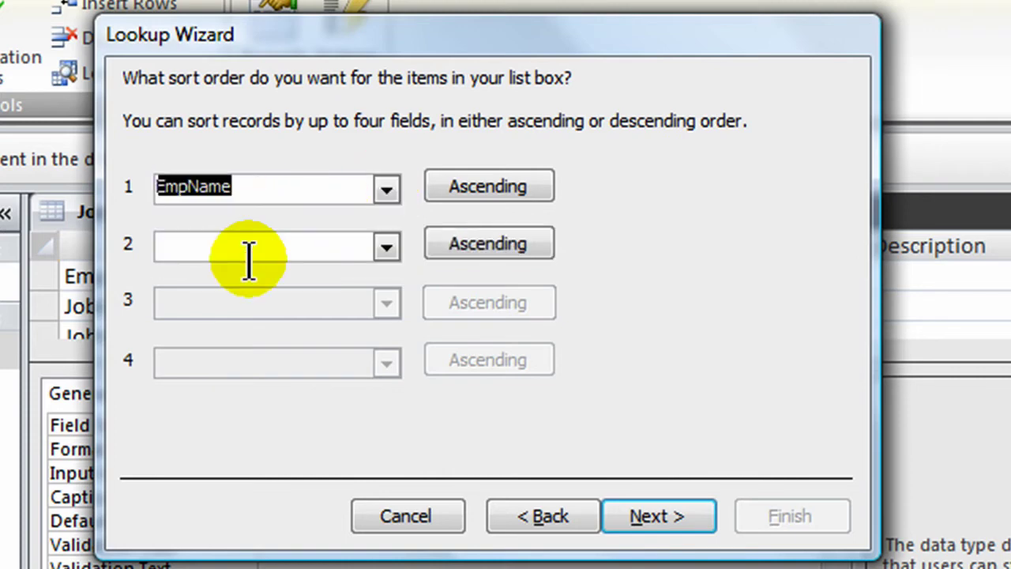
# Step: Keep the EmpID key column hidden and advance to the label step
pyautogui.click(653, 516)
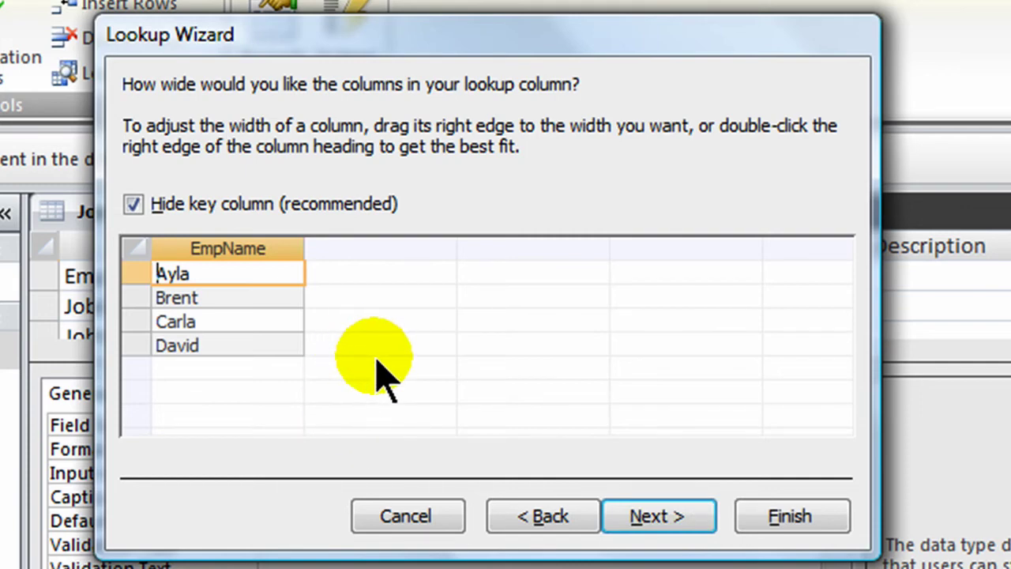
pyautogui.click(132, 207)
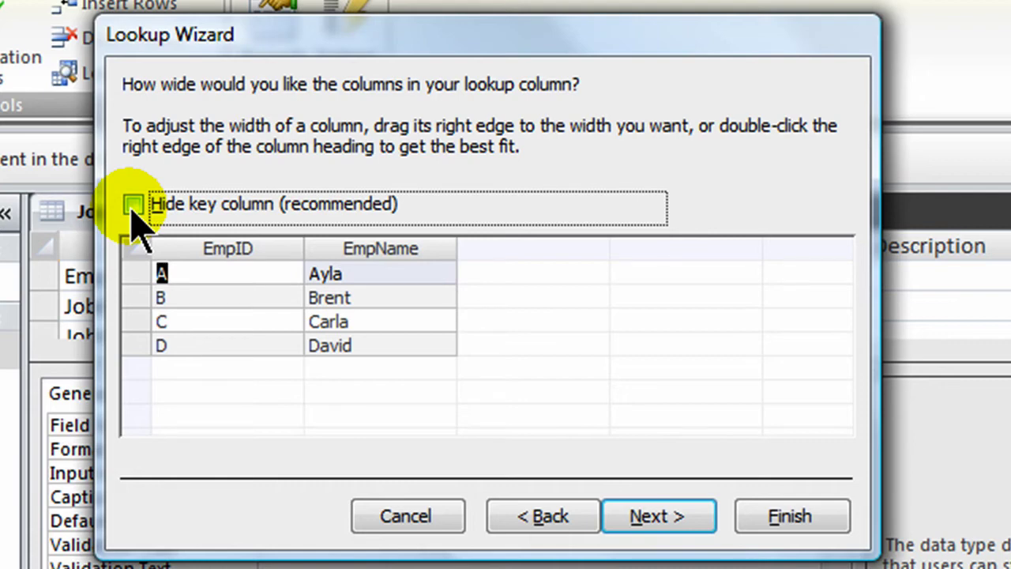
pyautogui.click(132, 207)
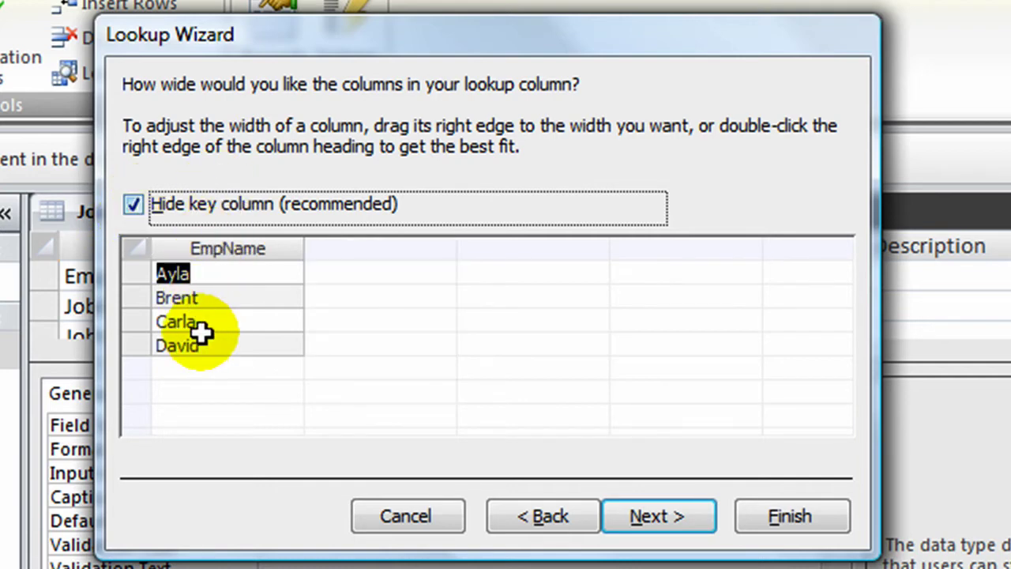
pyautogui.click(133, 207)
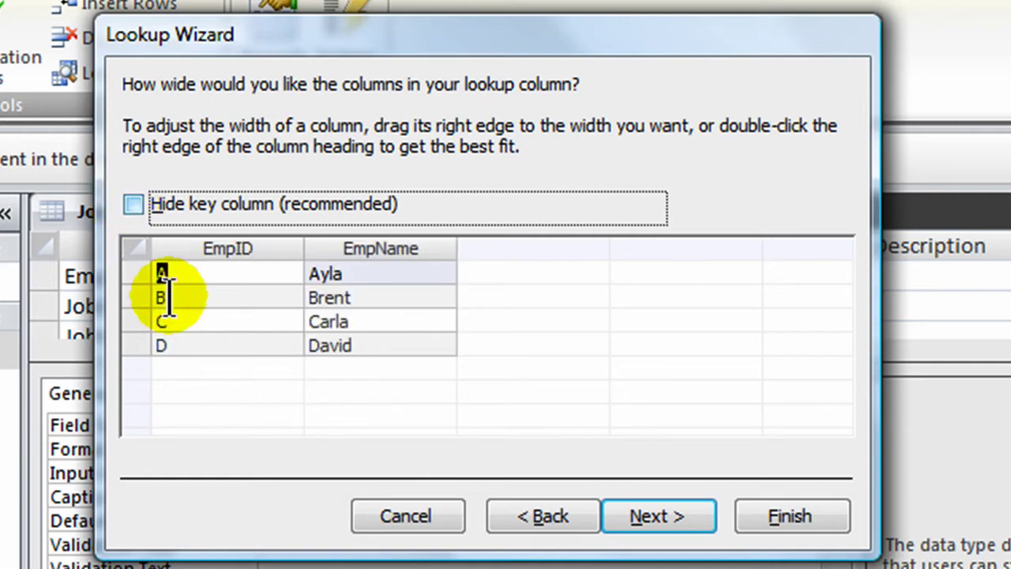
pyautogui.click(134, 207)
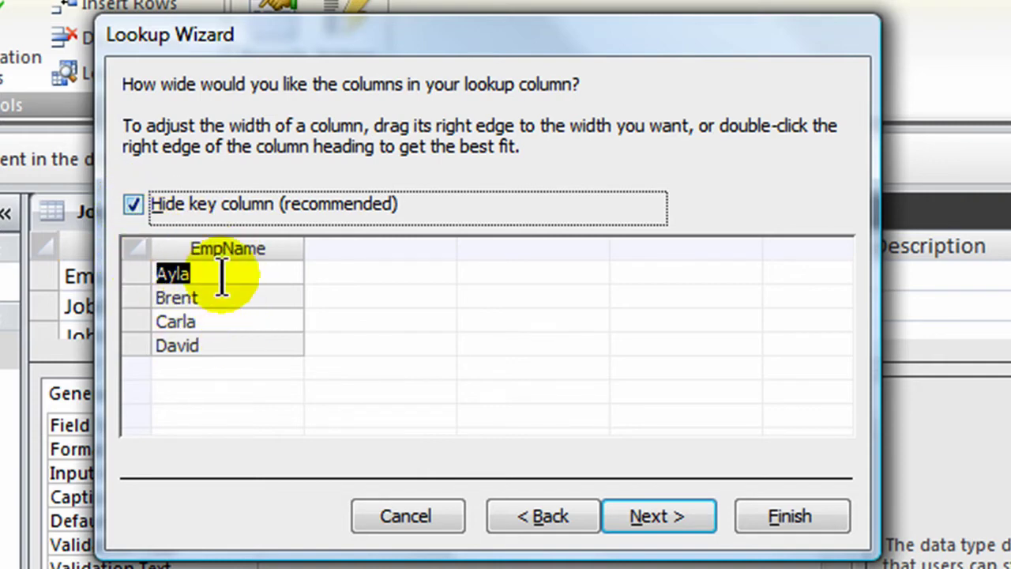
pyautogui.click(652, 528)
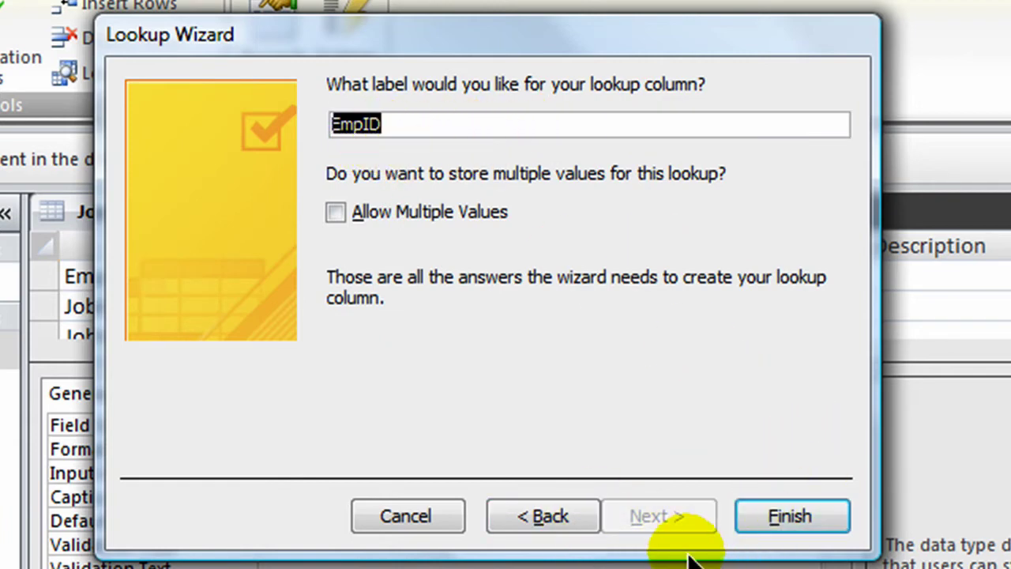
# Step: Finish the EmpID lookup, save the Jobs table, and close its design view
pyautogui.click(805, 515)
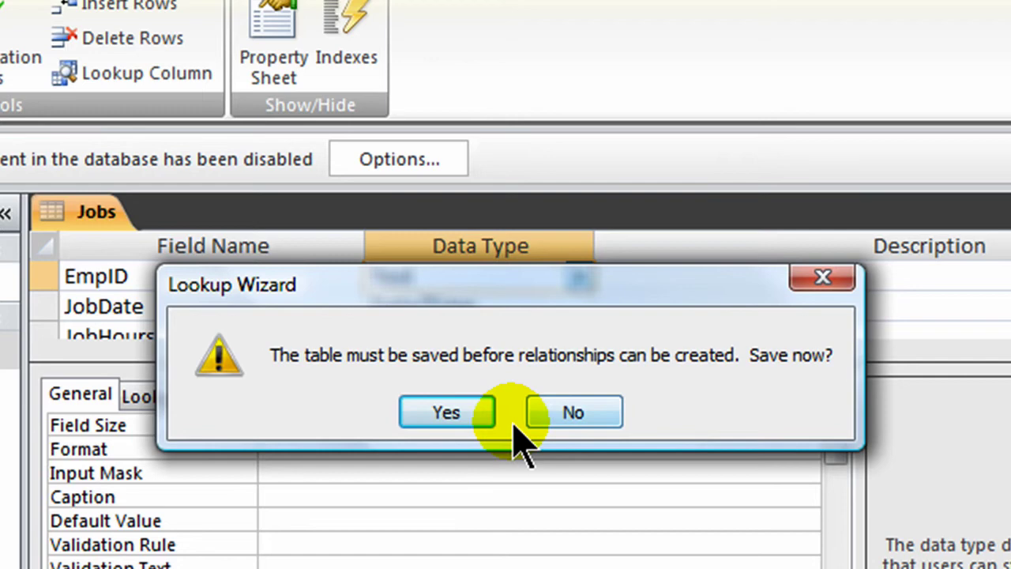
pyautogui.click(482, 413)
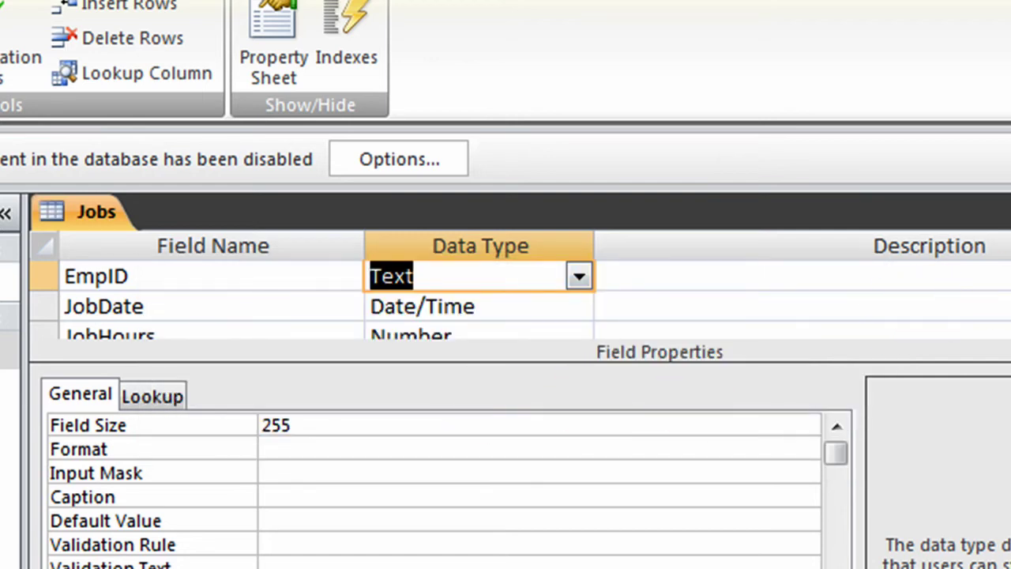
pyautogui.hotkey('ctrl', 'w')
# Step: Edit the Employees–Jobs EmpID relationship to enforce referential integrity
pyautogui.click(189, 2)
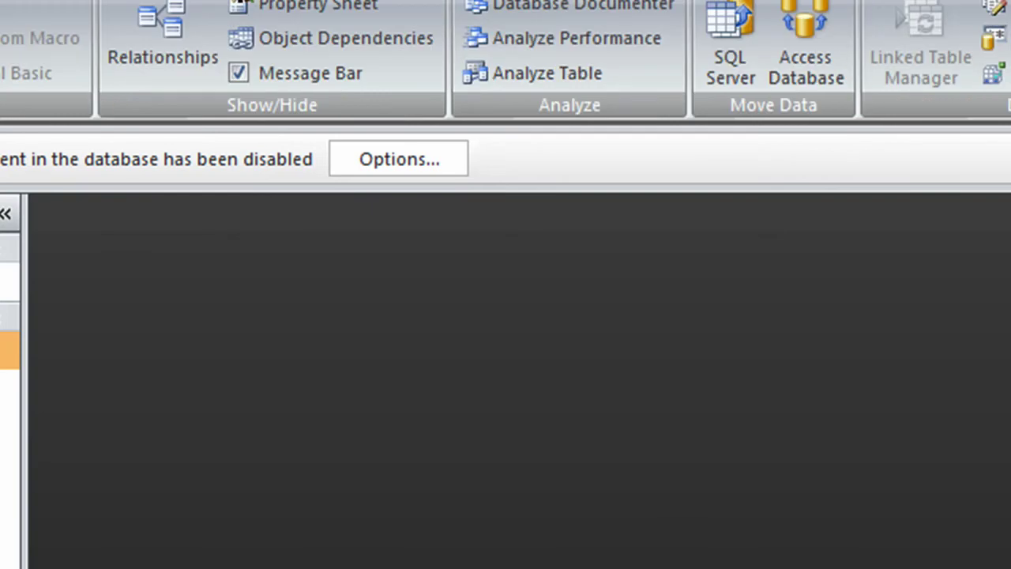
pyautogui.click(190, 8)
pyautogui.click(245, 343)
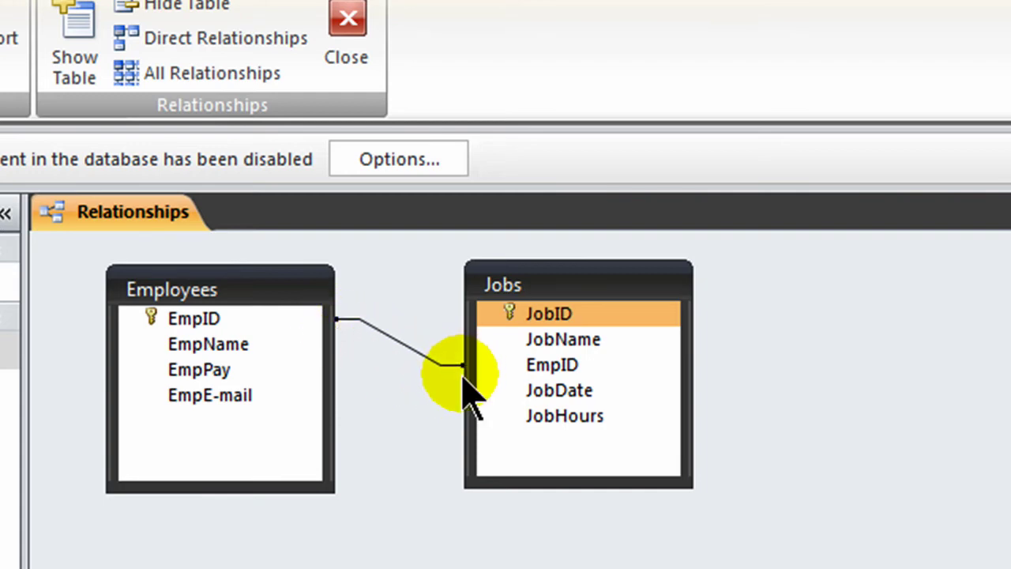
pyautogui.click(404, 345)
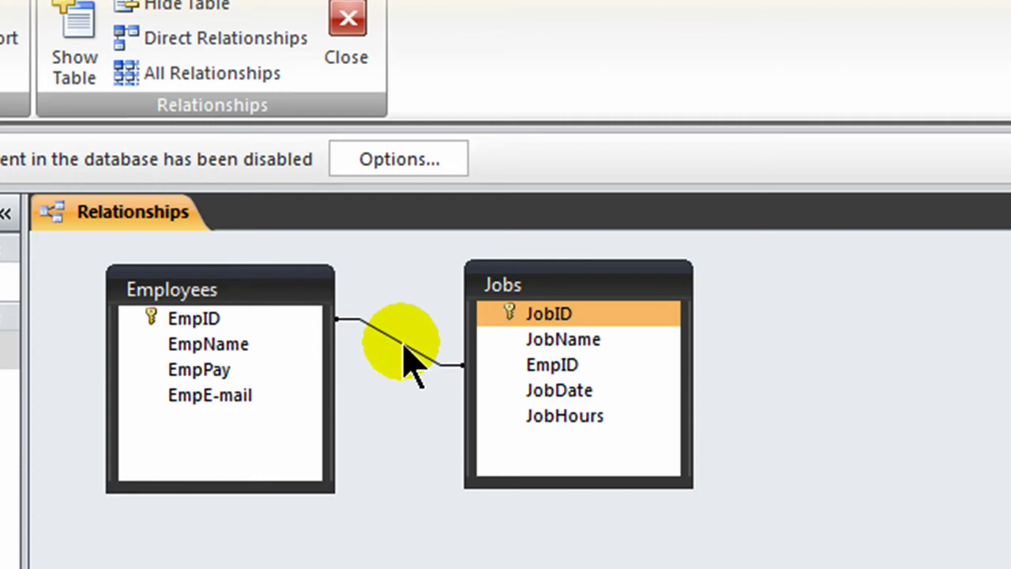
pyautogui.rightClick(401, 342)
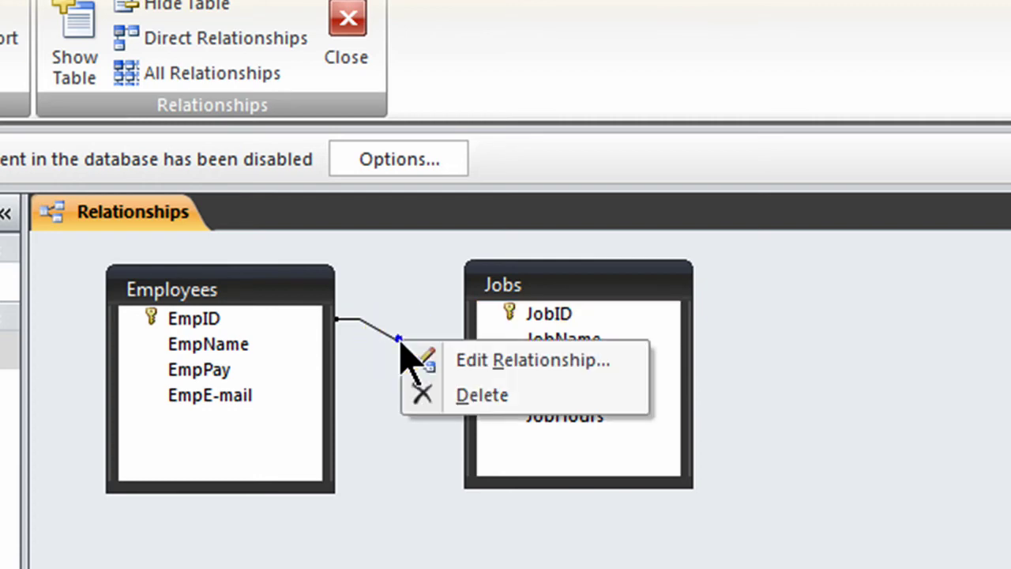
pyautogui.click(477, 365)
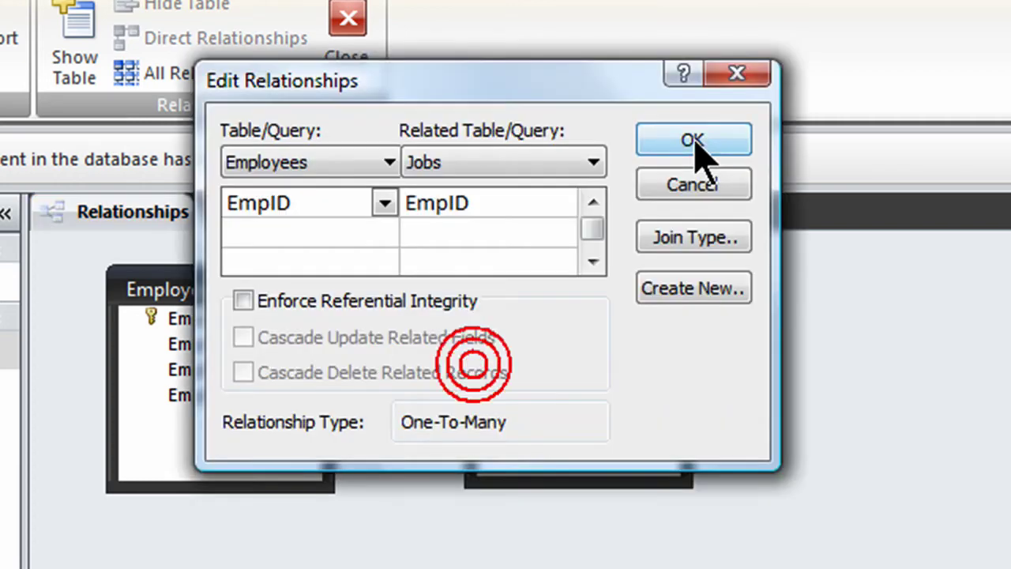
pyautogui.click(240, 299)
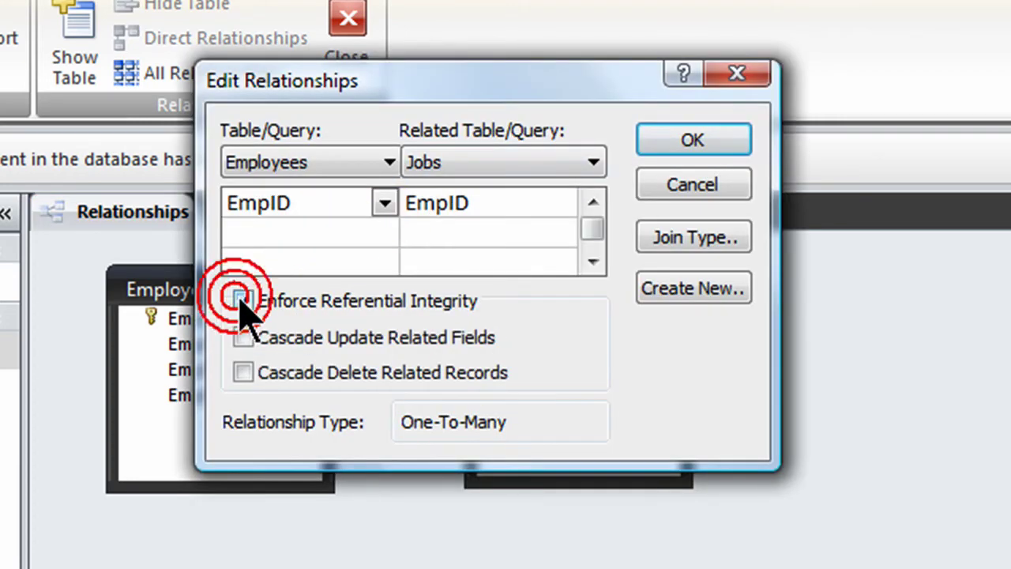
pyautogui.click(697, 140)
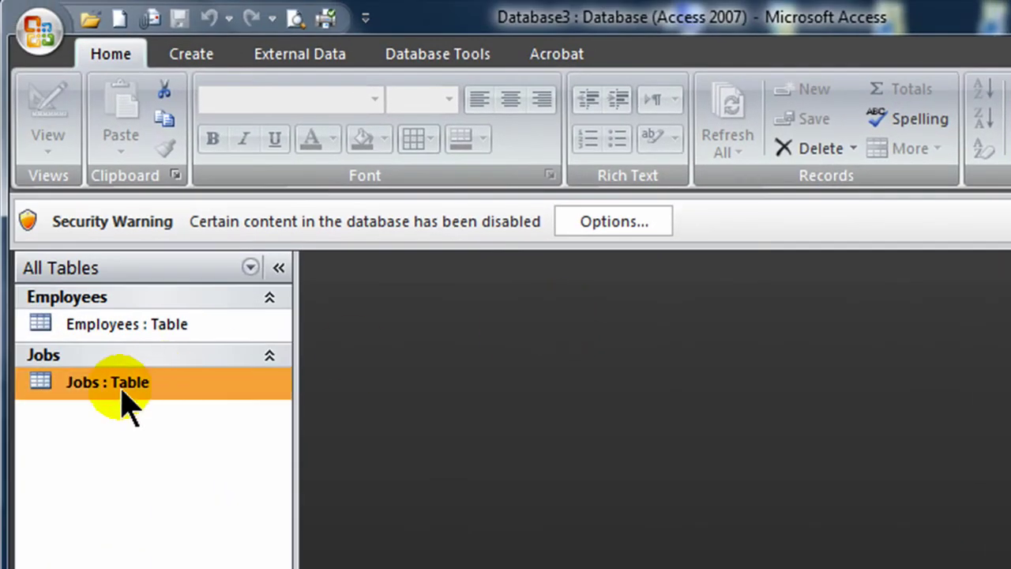
# Step: Open the Jobs table and start job record 7 named 'AAA International'
pyautogui.doubleClick(113, 395)
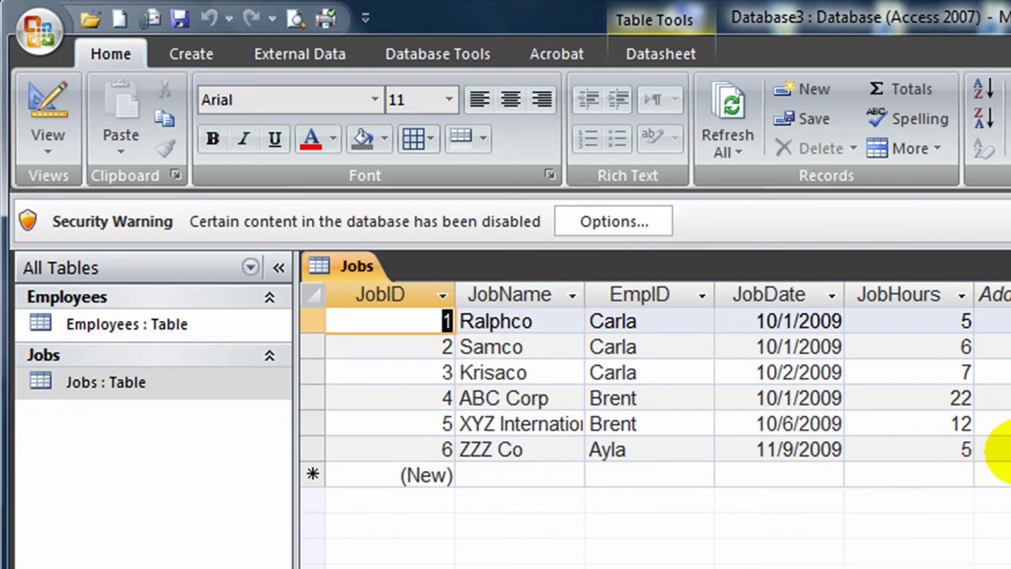
pyautogui.click(991, 448)
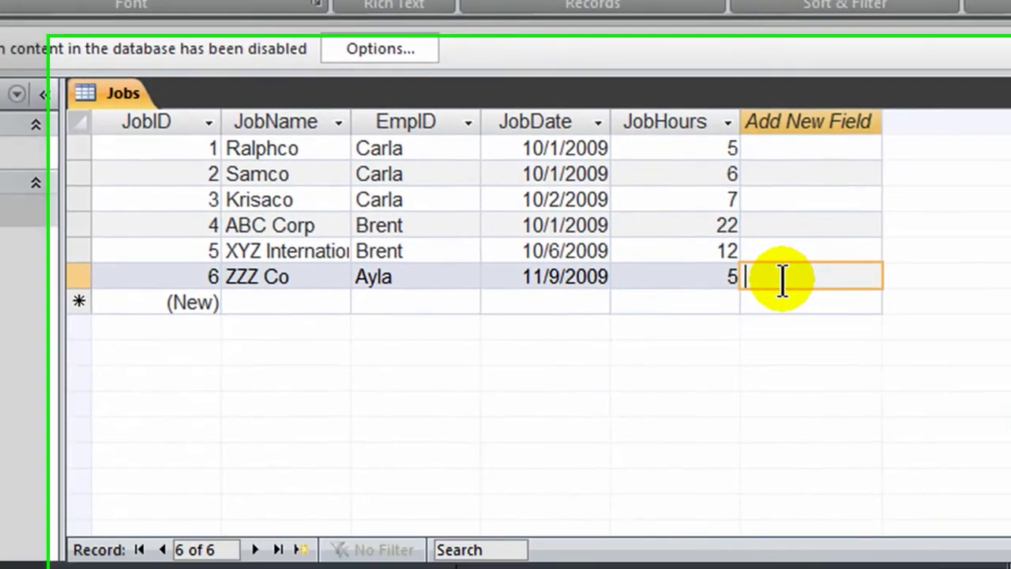
pyautogui.press('Tab')
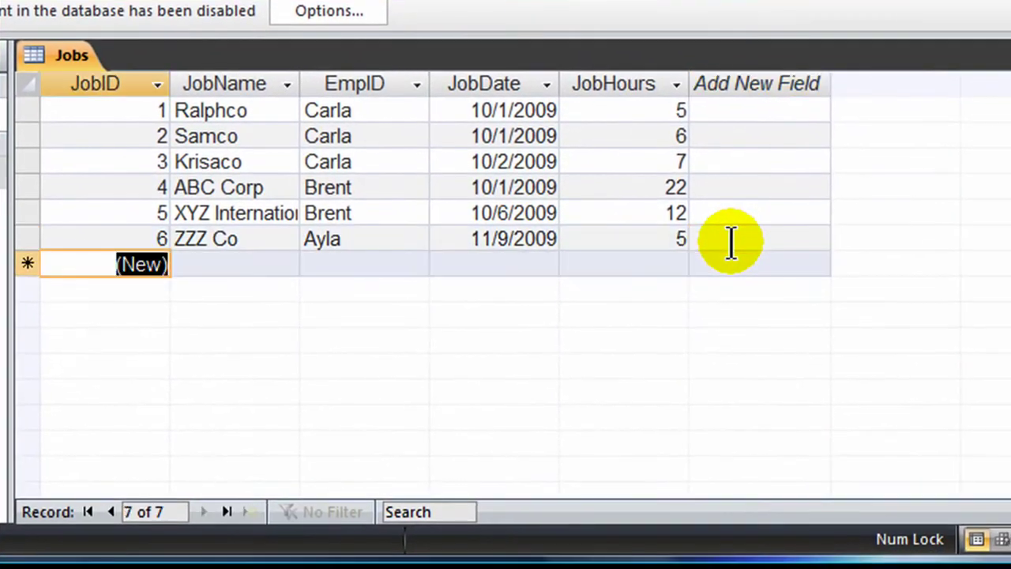
pyautogui.press('Tab')
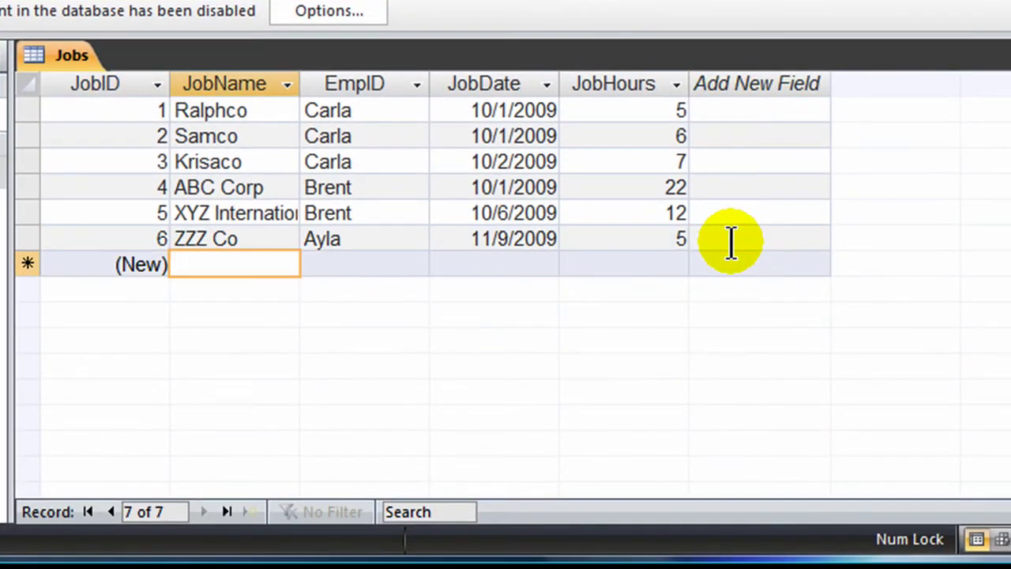
pyautogui.write('AAA I')
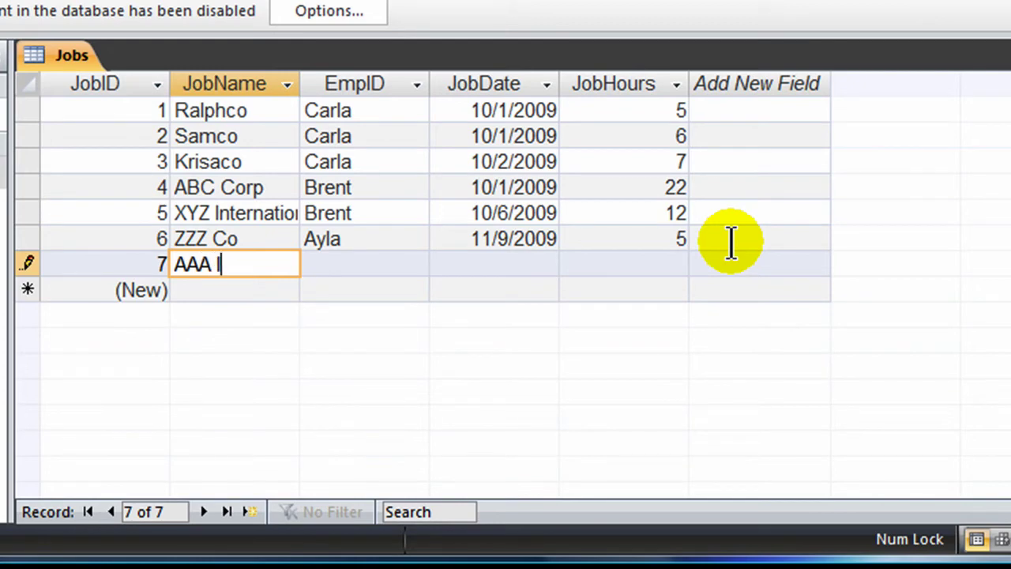
pyautogui.write('nternational')
pyautogui.press('Tab')
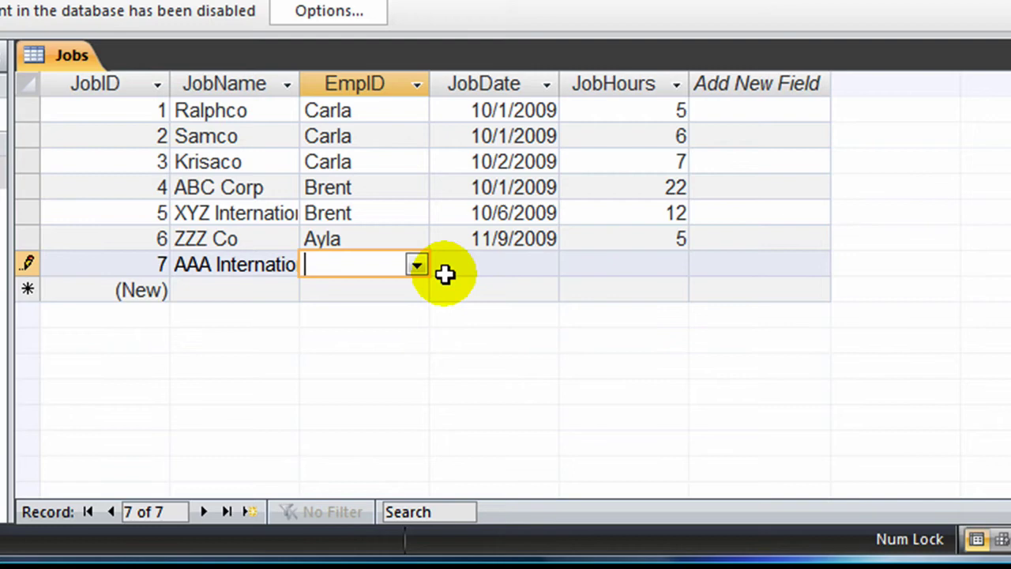
# Step: Pick the employee from the EmpID drop-down, enter 11/10/2009 and 3 hours, then close Jobs
pyautogui.click(417, 264)
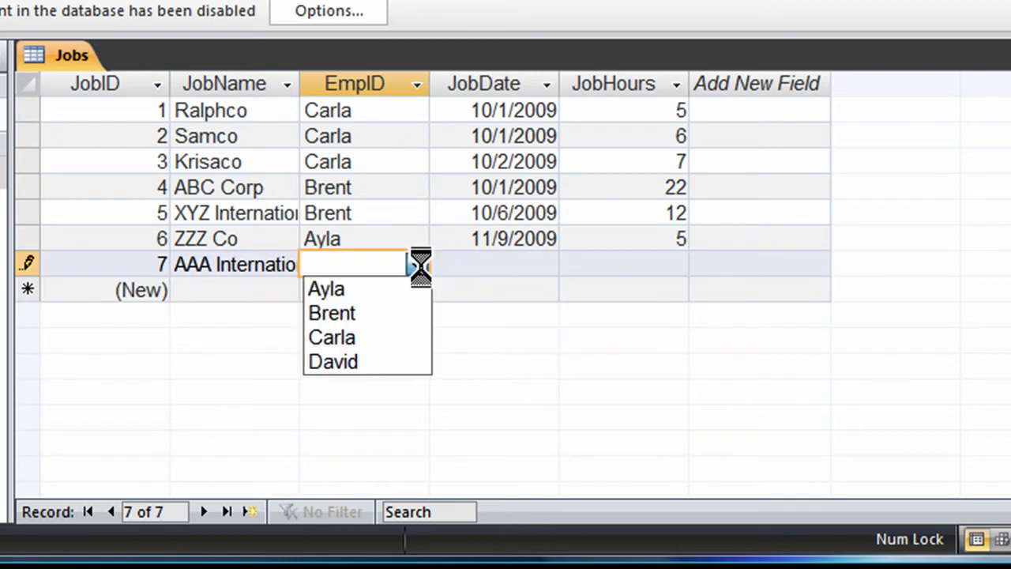
pyautogui.click(367, 361)
pyautogui.click(497, 266)
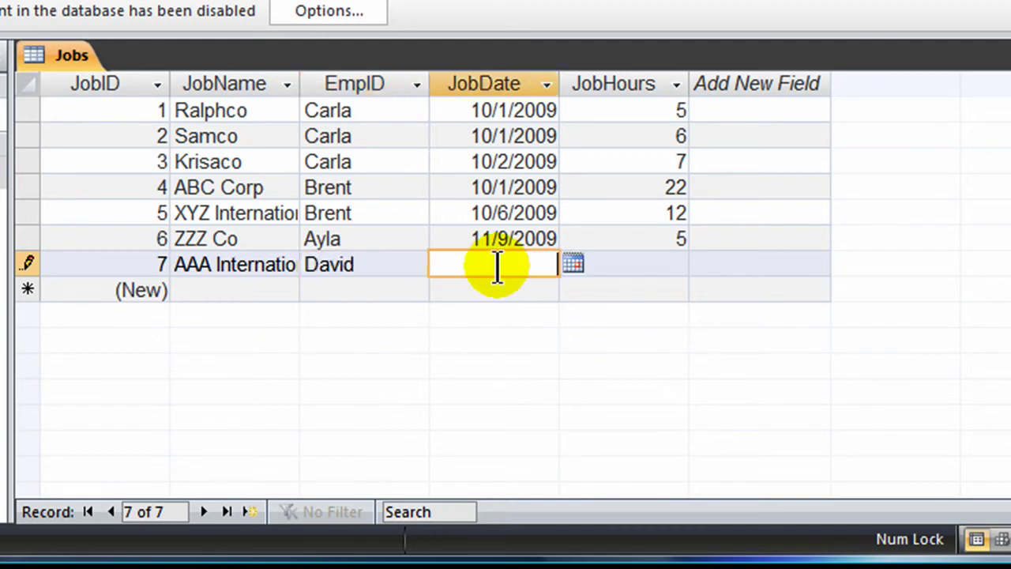
pyautogui.write('11/10/2009')
pyautogui.press('Tab')
pyautogui.write('3')
pyautogui.press('Tab')
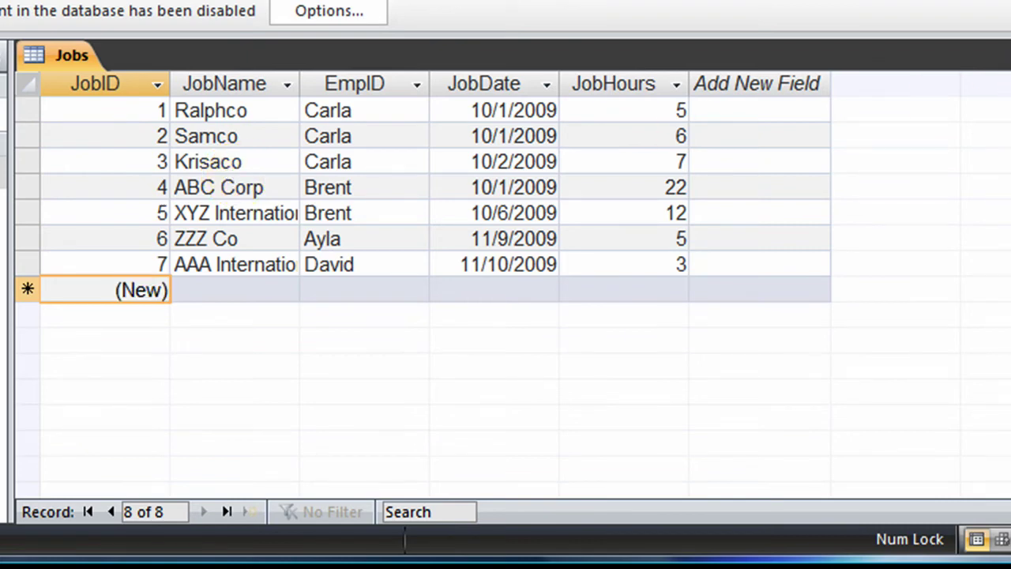
pyautogui.hotkey('ctrl', 'w')
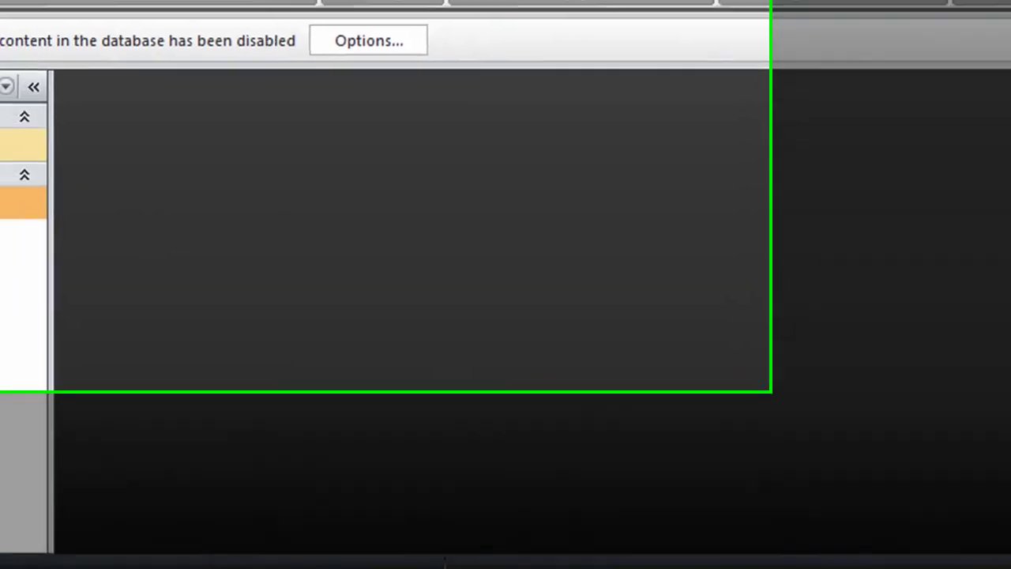
# Step: Select the Jobs table and build an automatic Form from it
pyautogui.click(0, 113)
pyautogui.click(0, 160)
pyautogui.click(136, 324)
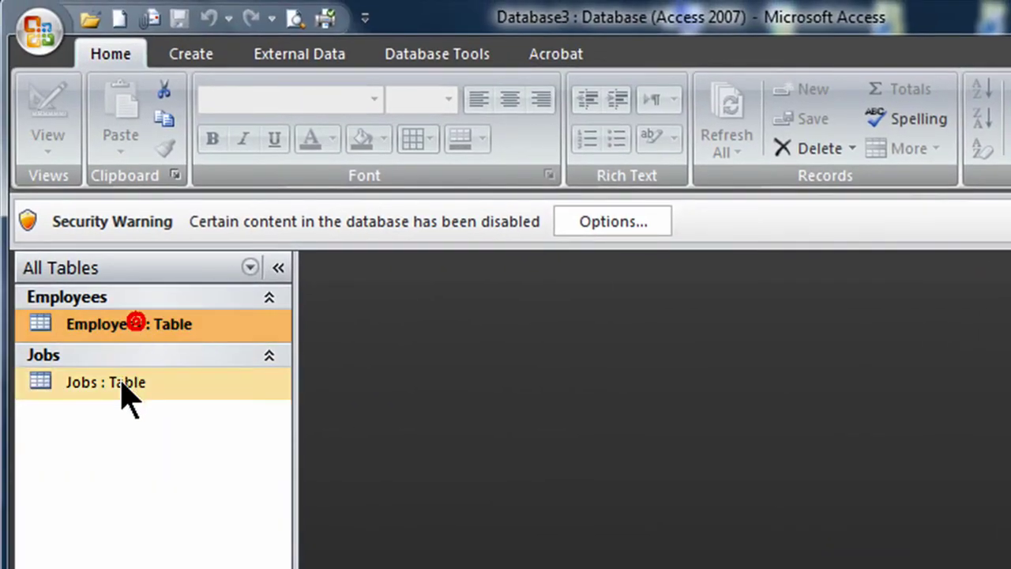
pyautogui.click(122, 383)
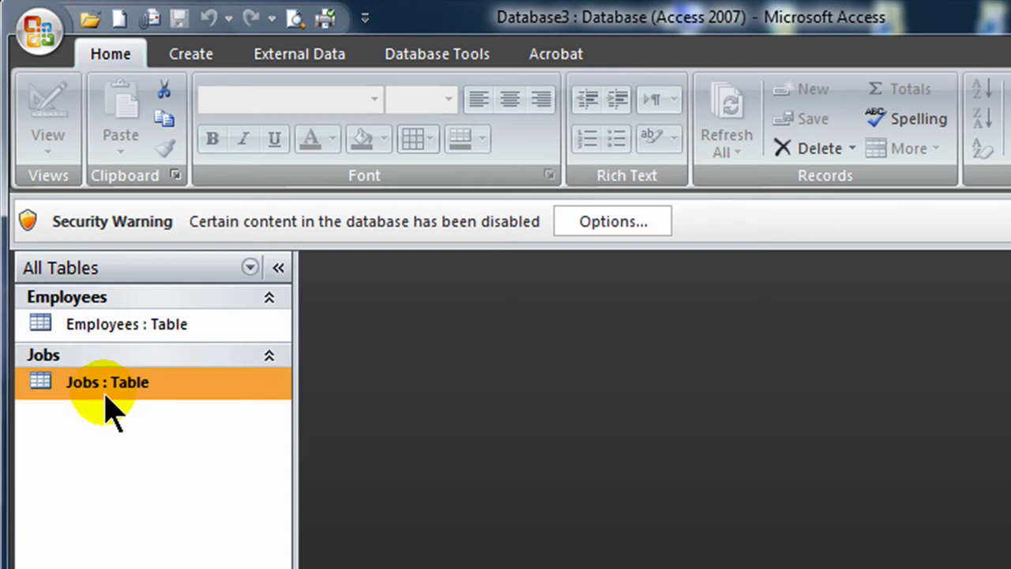
pyautogui.click(207, 56)
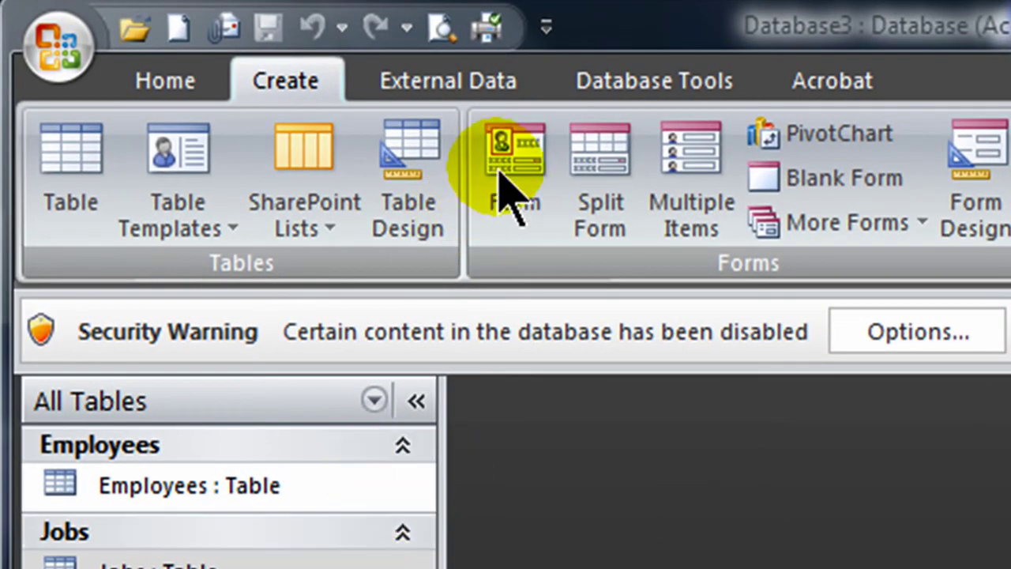
pyautogui.click(501, 173)
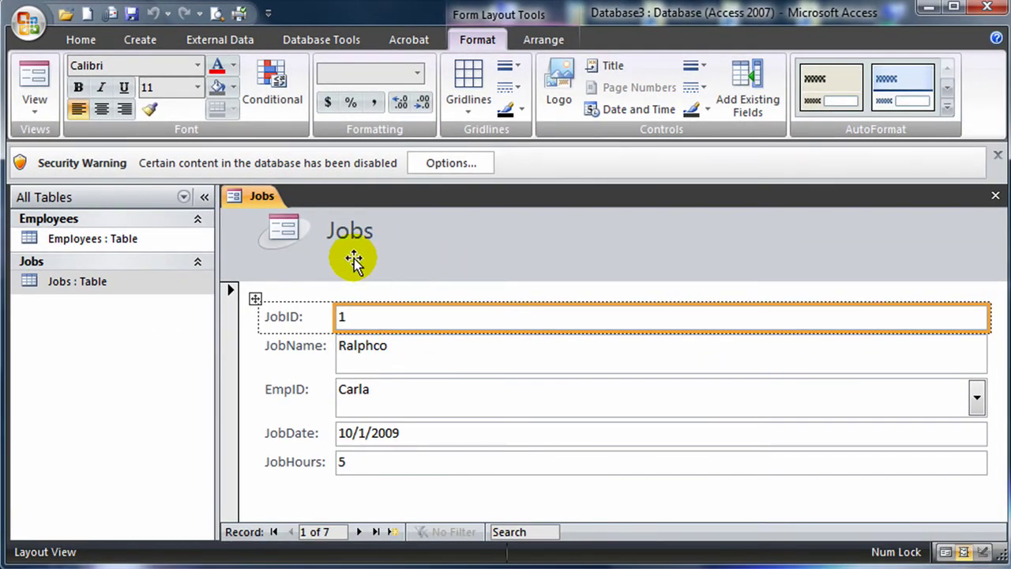
# Step: Look over the new form's Arrange and Format ribbon options
pyautogui.hotkey('alt', 'c')
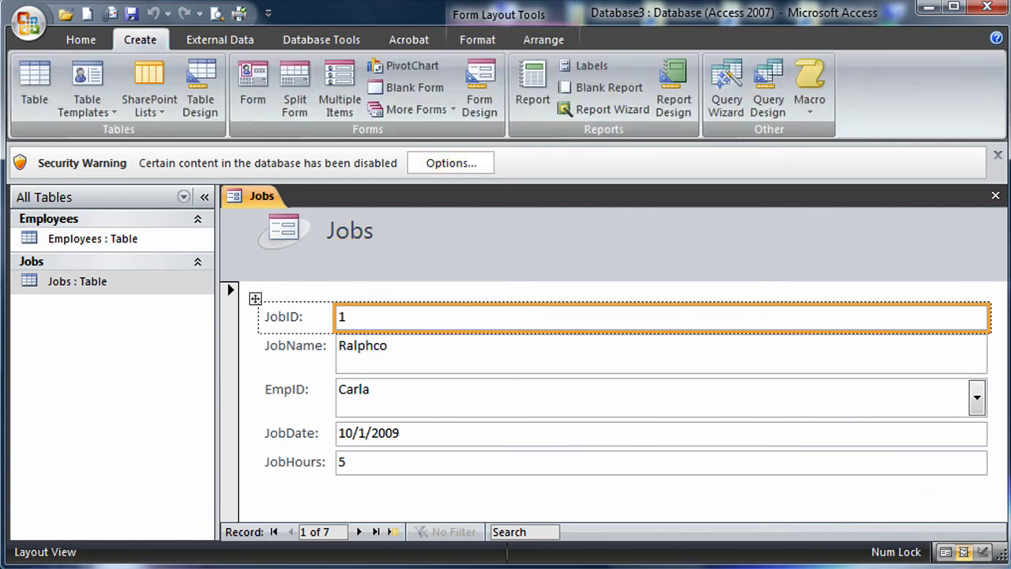
pyautogui.click(542, 41)
pyautogui.click(480, 37)
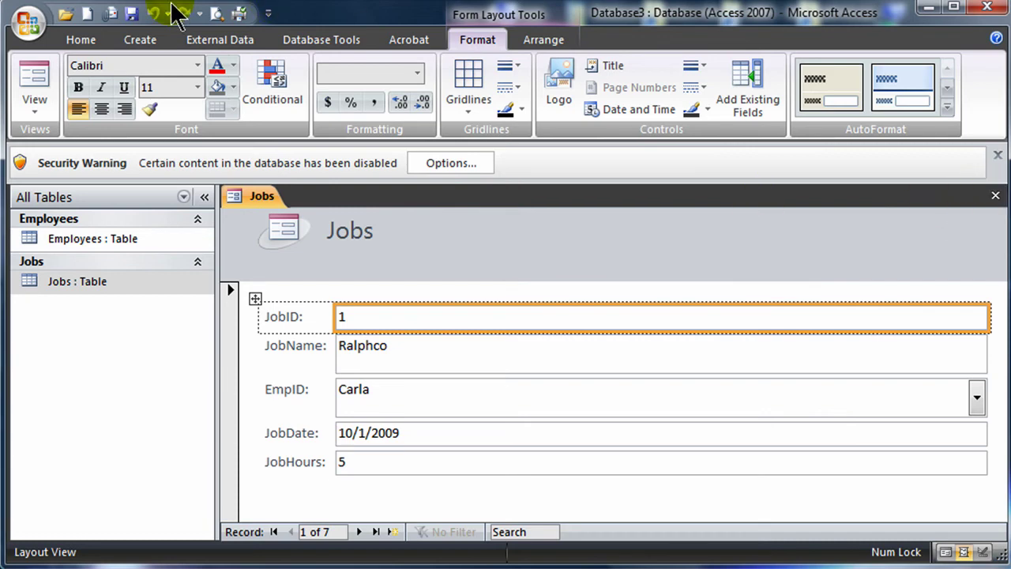
# Step: Save the form under the name Jobs, then select its JobName field
pyautogui.click(131, 13)
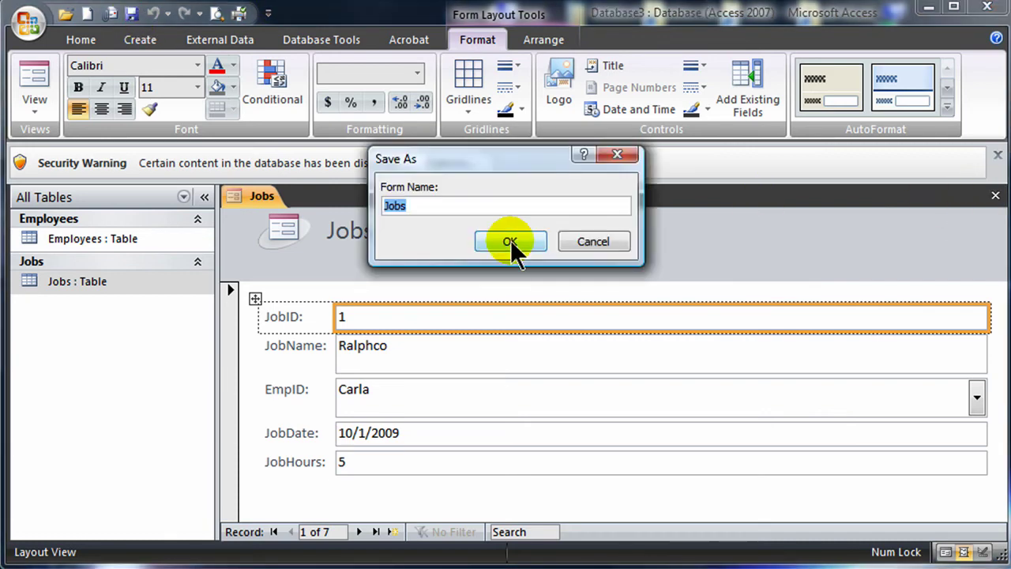
pyautogui.click(510, 240)
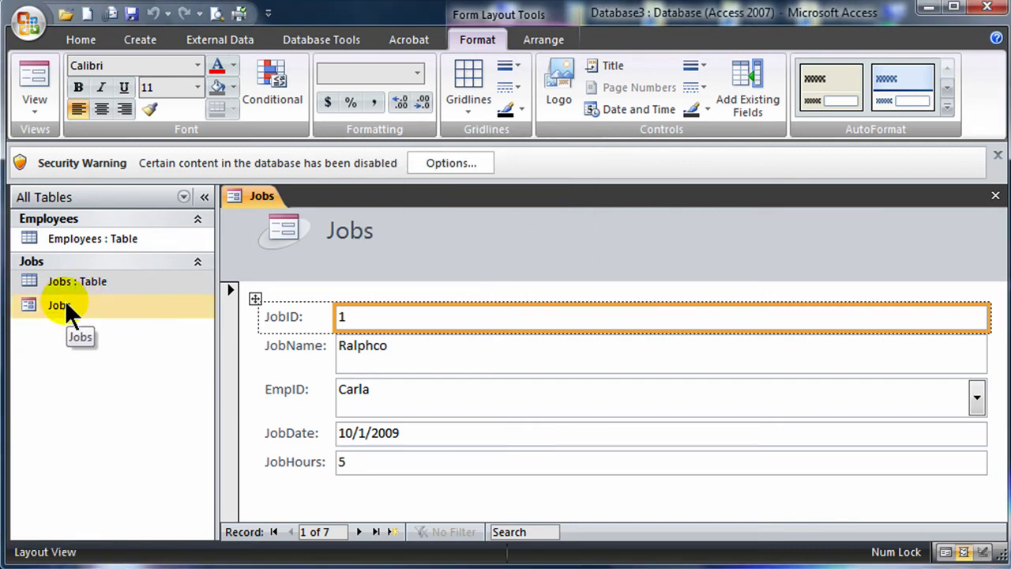
pyautogui.click(443, 351)
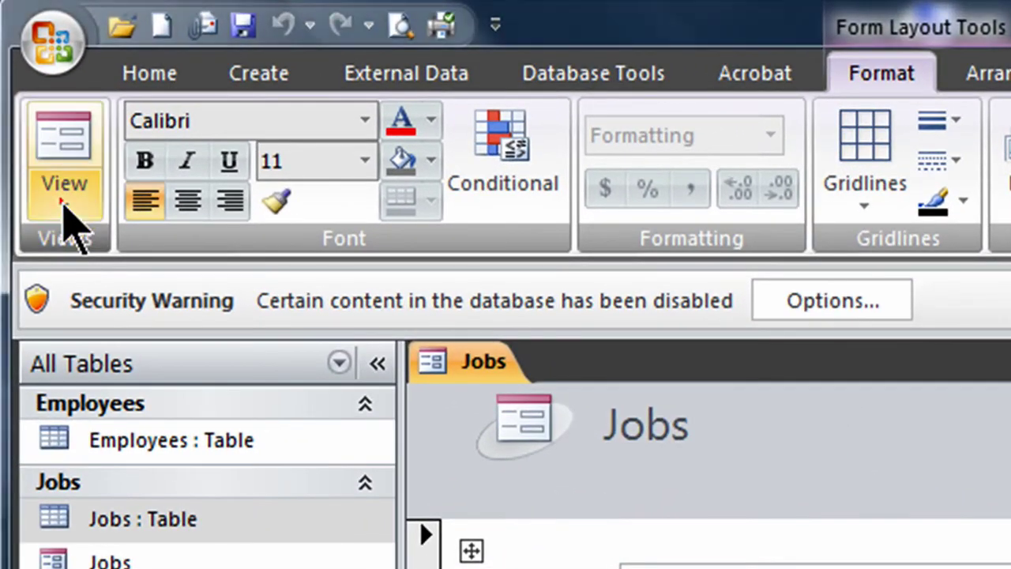
# Step: Switch the Jobs form to Design View, then to Form View
pyautogui.click(64, 204)
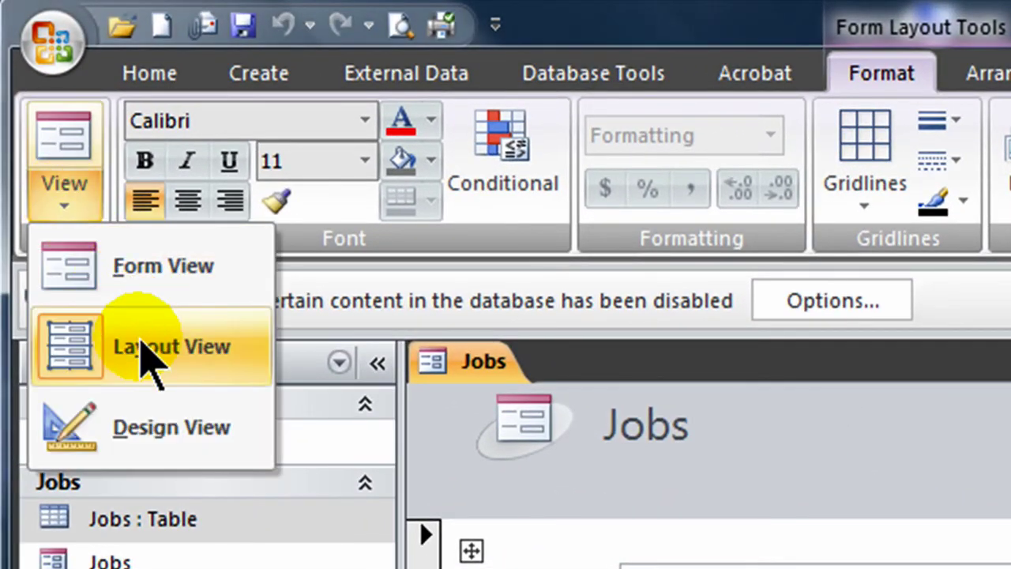
pyautogui.click(133, 427)
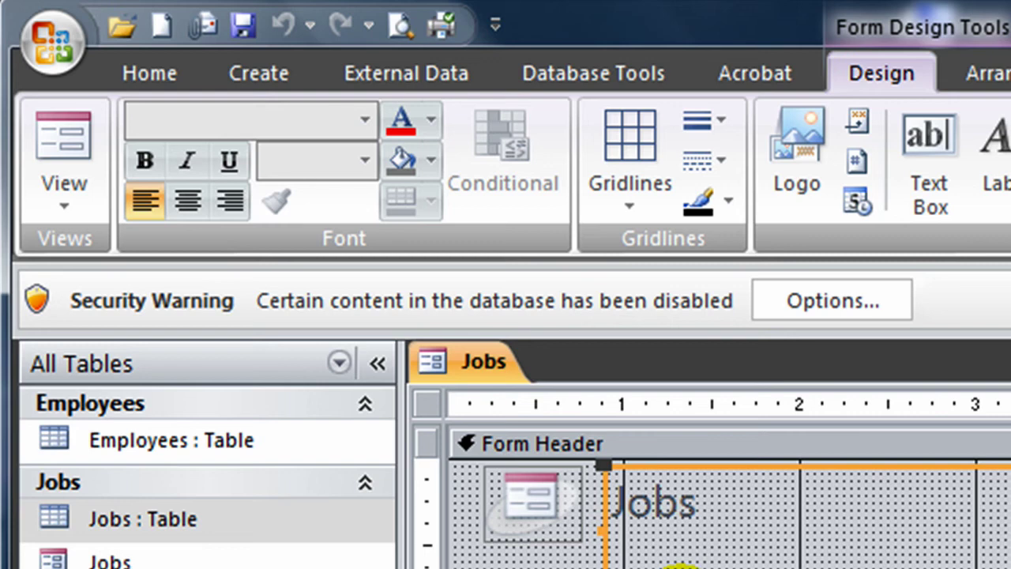
pyautogui.click(65, 204)
pyautogui.click(145, 267)
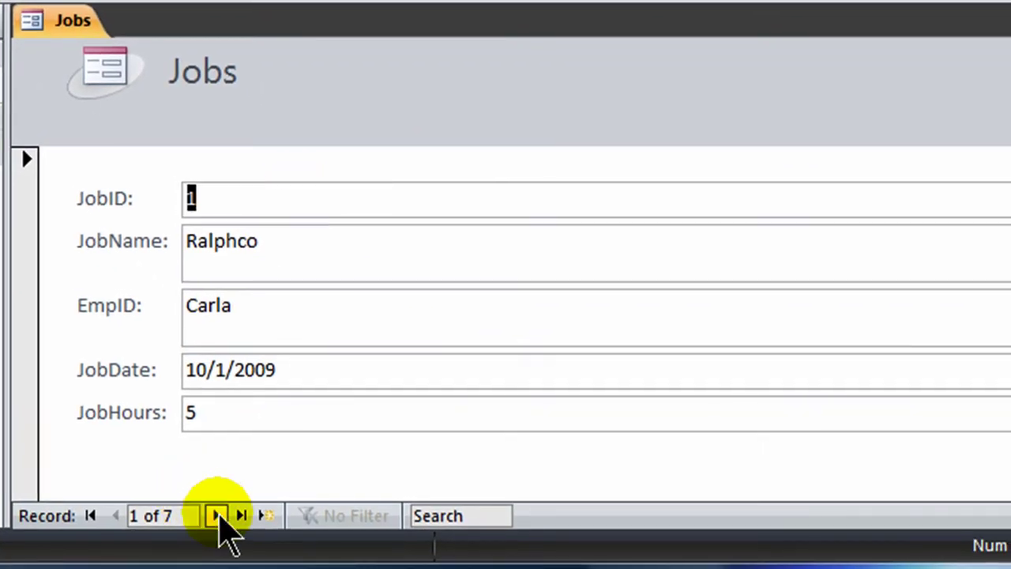
# Step: Browse forward to the XYZ International record, then start a blank record in JobName
pyautogui.click(217, 516)
pyautogui.click(217, 516)
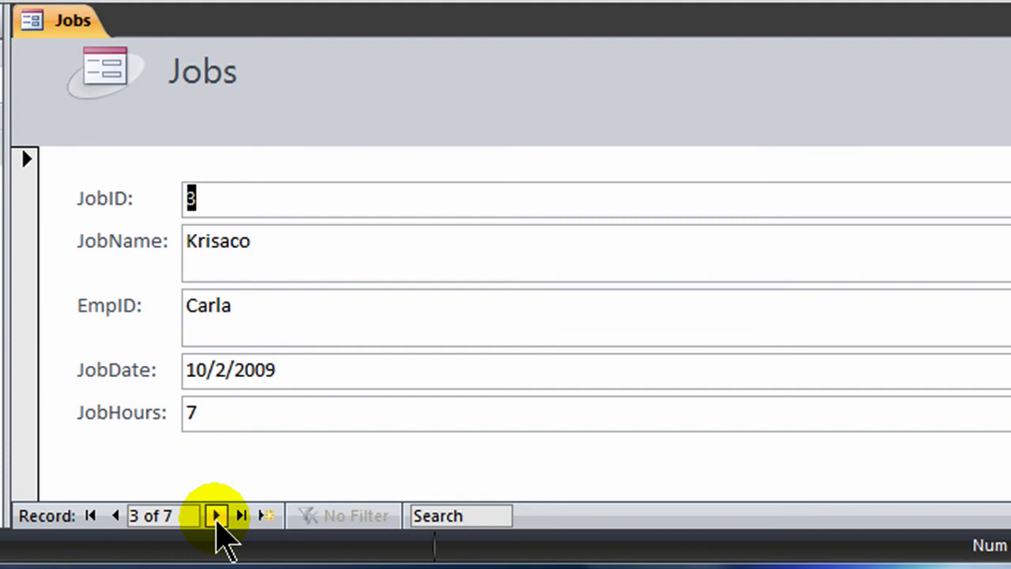
pyautogui.click(217, 516)
pyautogui.click(217, 516)
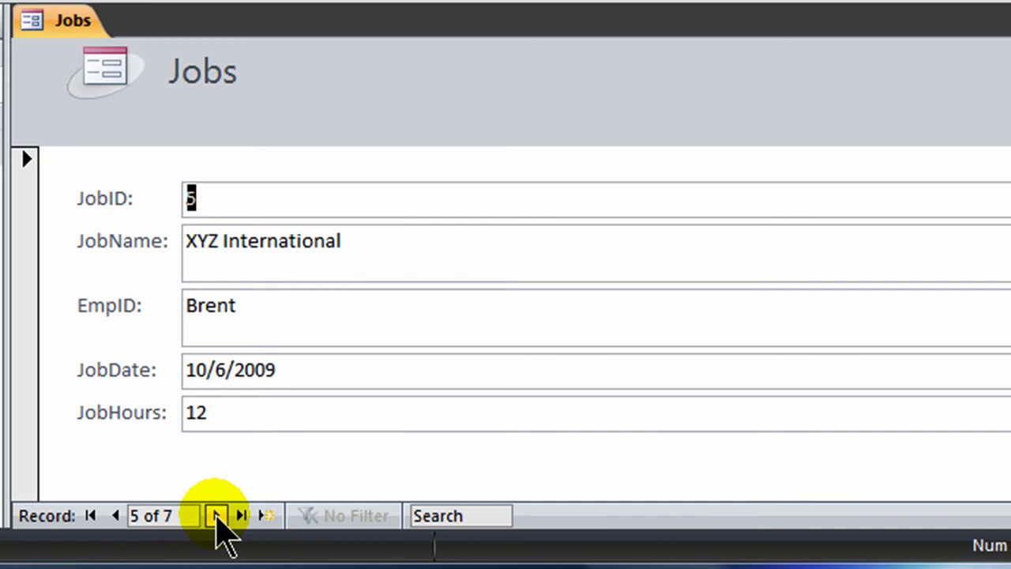
pyautogui.click(267, 516)
pyautogui.press('Tab')
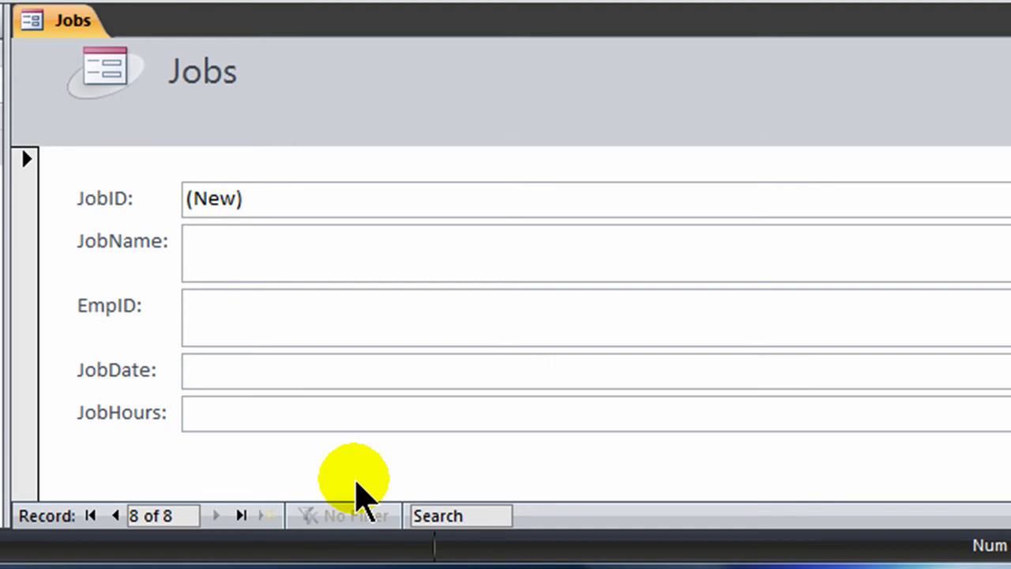
# Step: Enter AAA Corporation as the JobName and assign Brent as the EmpID
pyautogui.write('AAA')
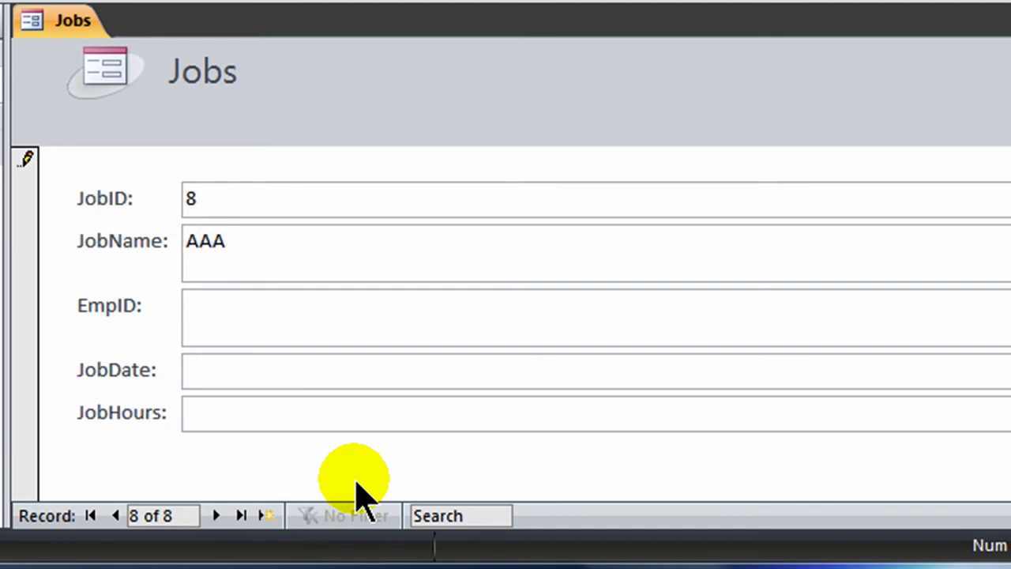
pyautogui.write(' Corporatio')
pyautogui.press('BackSpace')
pyautogui.press('BackSpace')
pyautogui.press('BackSpace')
pyautogui.write('rporation')
pyautogui.press('Tab')
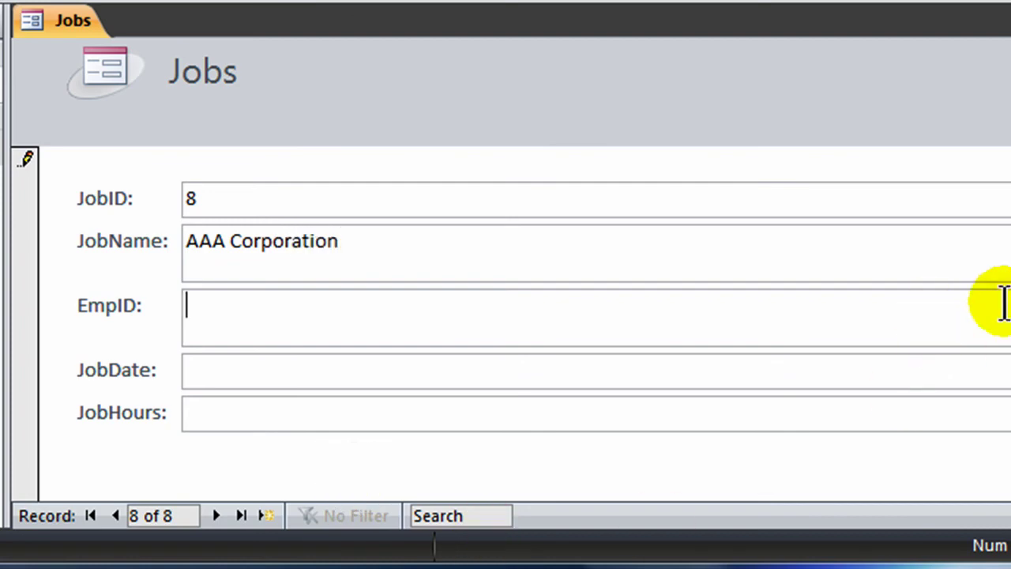
pyautogui.hotkey('alt', 'Down')
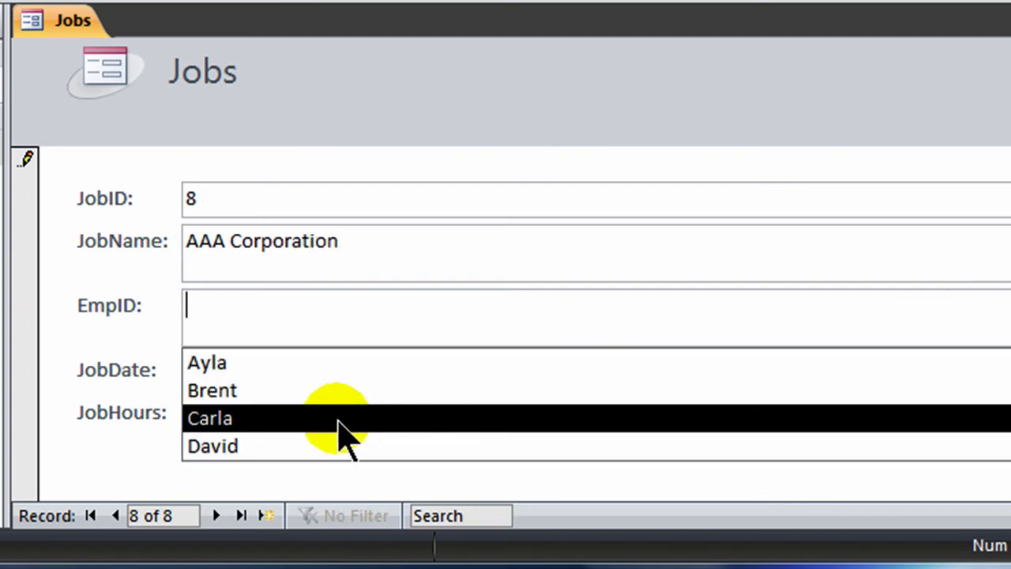
pyautogui.click(300, 392)
# Step: Set JobDate to 11/12/2009 and JobHours to 8, saving the record
pyautogui.click(253, 381)
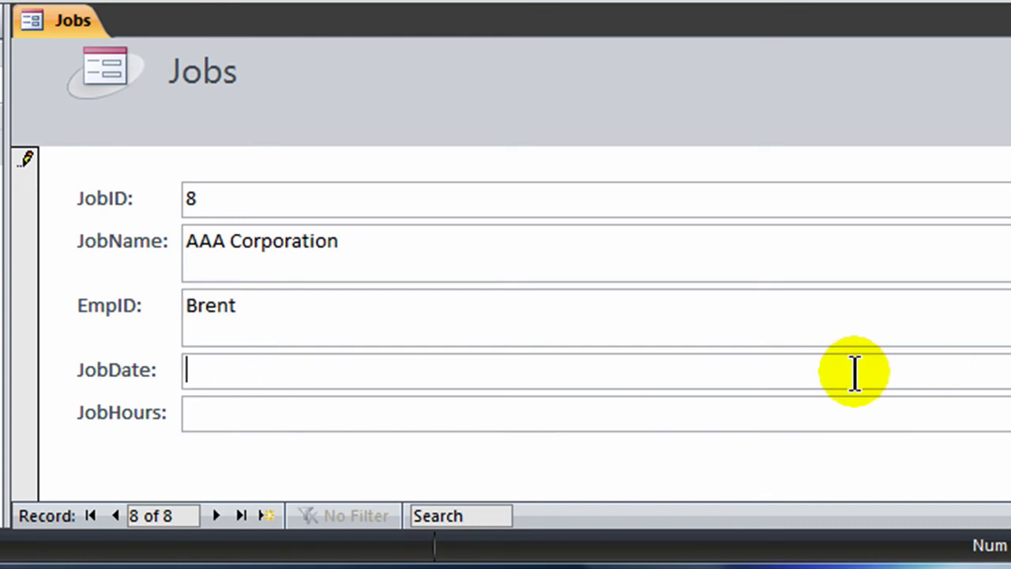
pyautogui.hotkey('alt', 'Down')
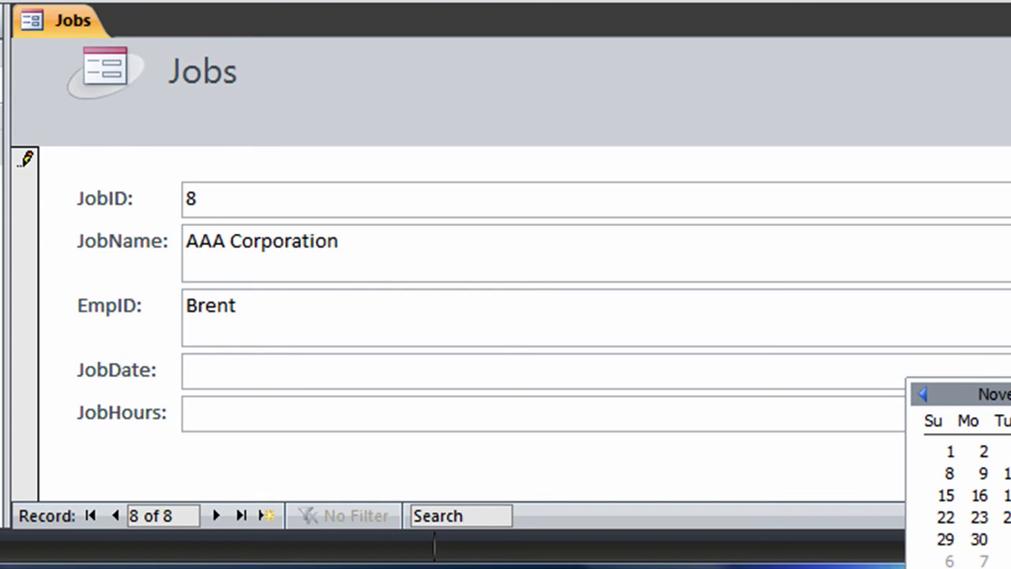
pyautogui.click(1010, 473)
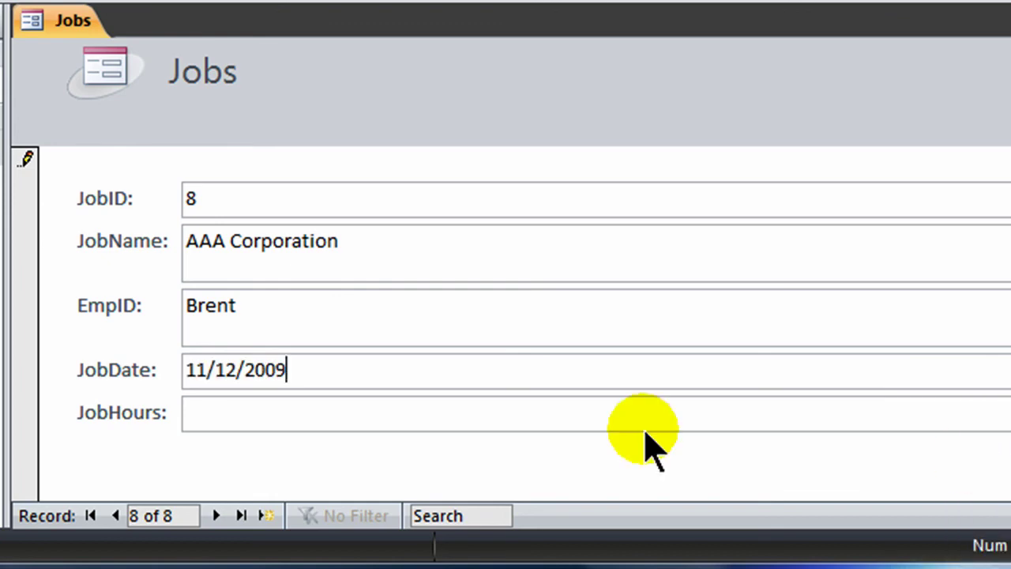
pyautogui.click(210, 413)
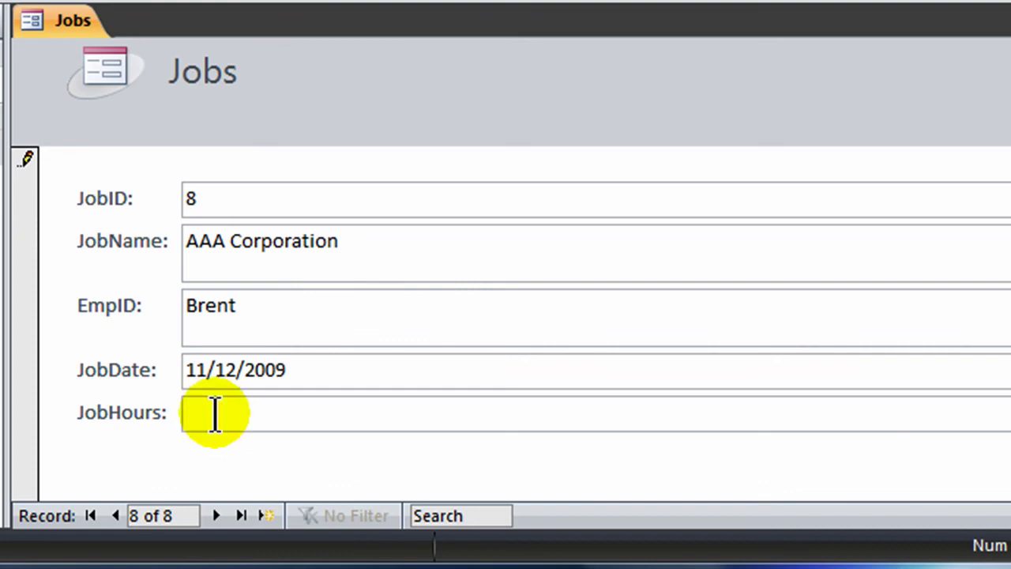
pyautogui.write('8')
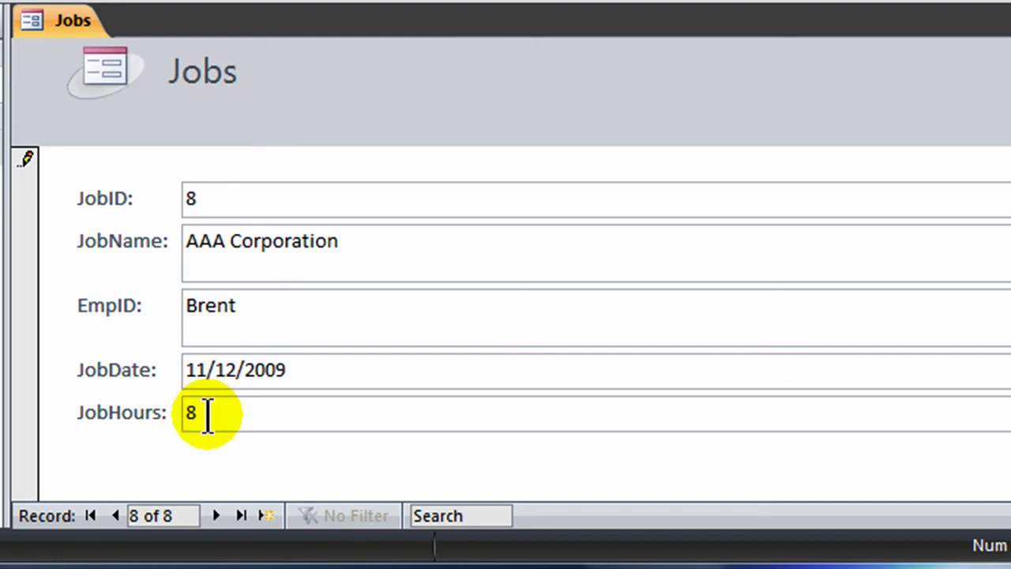
pyautogui.press('Tab')
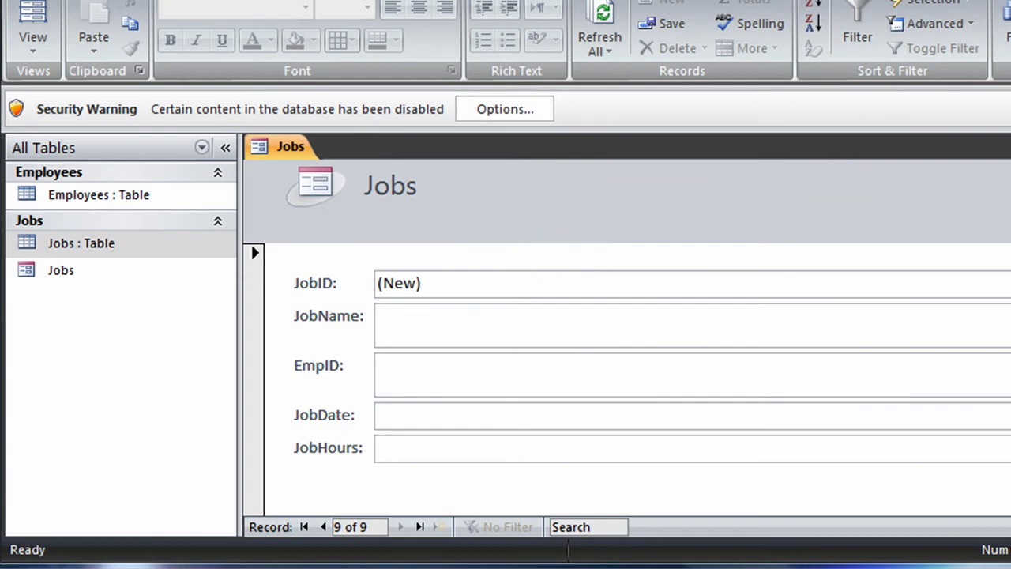
# Step: Close the Jobs form and open the Jobs table in Datasheet View
pyautogui.hotkey('ctrl', 'w')
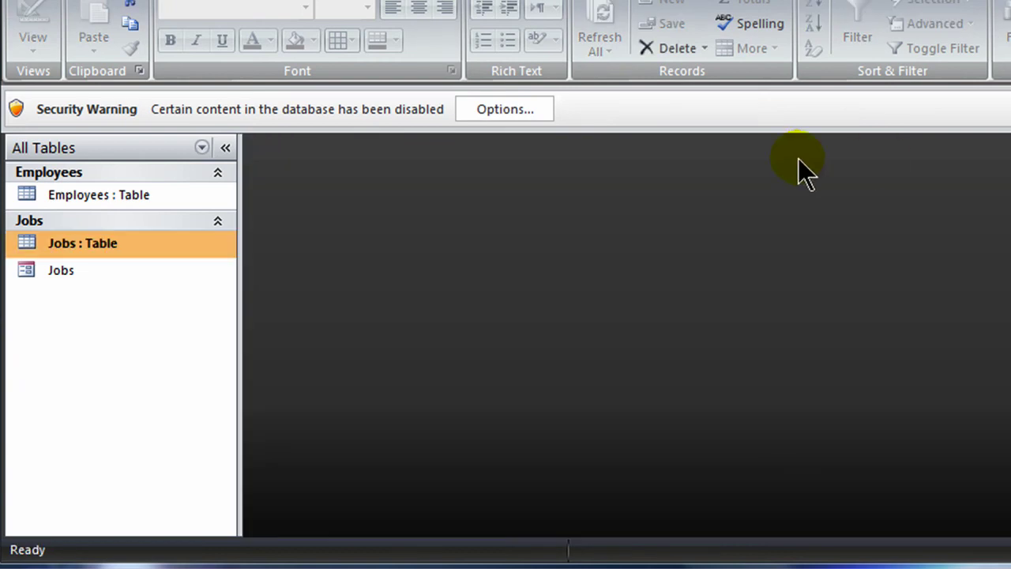
pyautogui.doubleClick(73, 245)
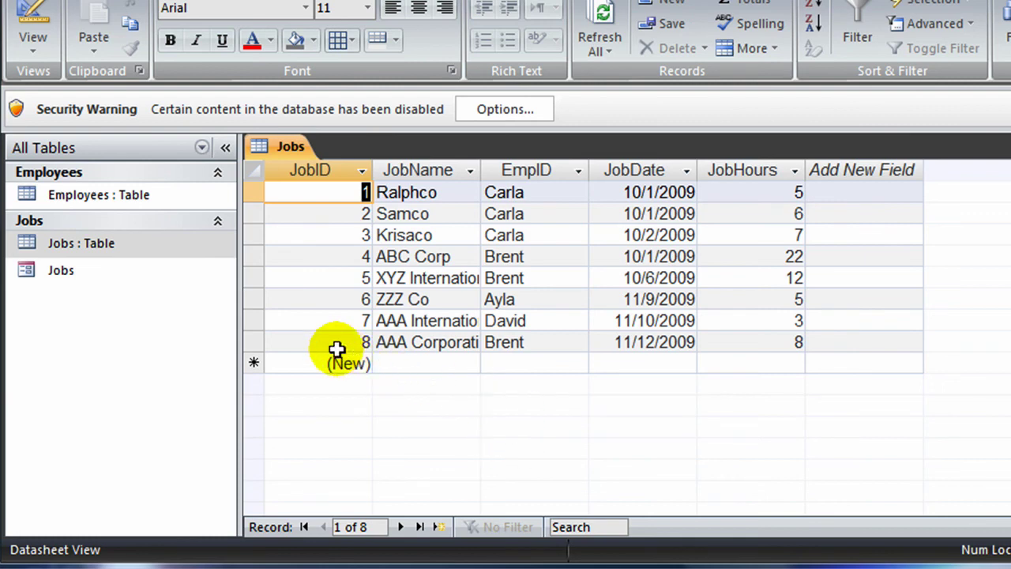